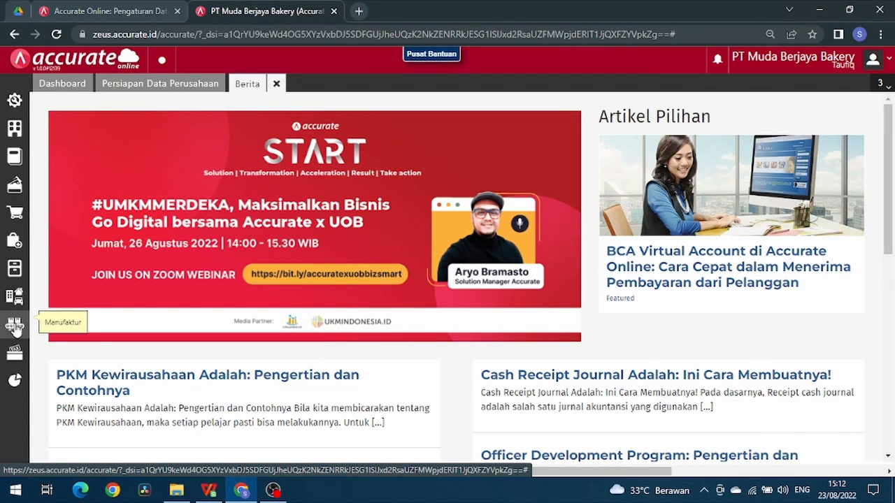
# Open a new Standar Biaya Produksi record from the Manufaktur module and set Berlaku di Cabang to Cabang Jakarta
pyautogui.click(16, 325)
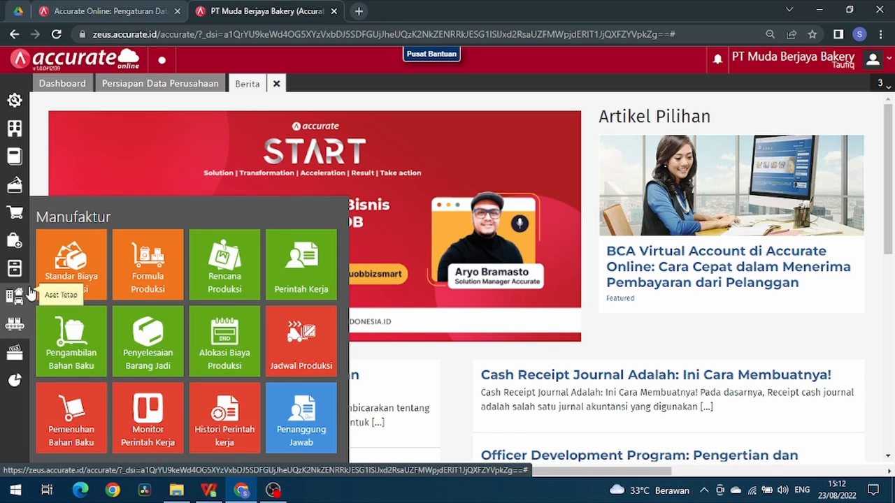
pyautogui.click(82, 277)
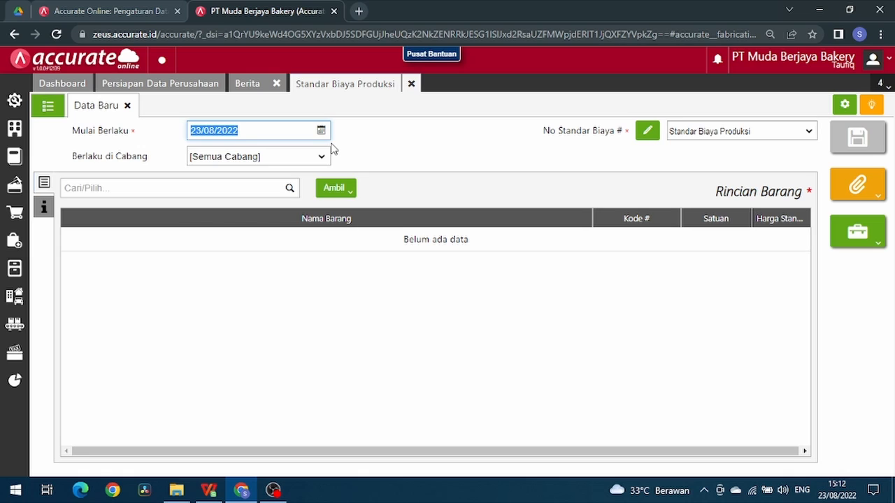
pyautogui.click(286, 160)
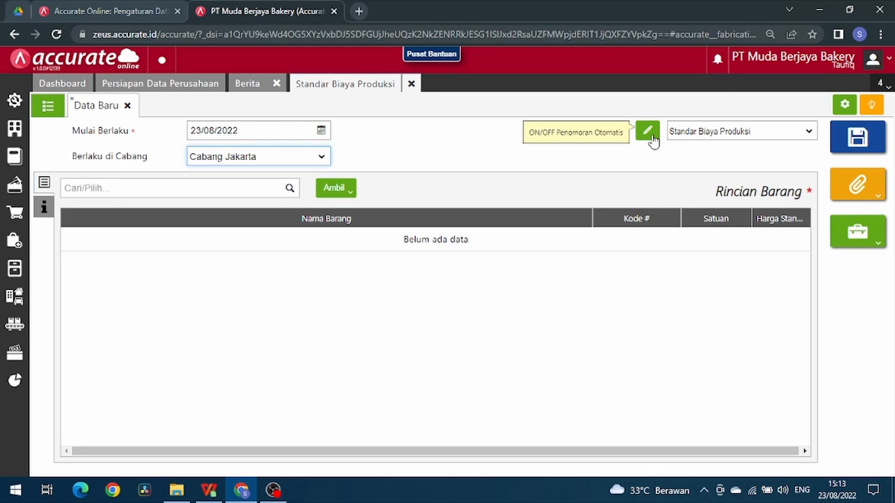
# Browse the item list and pick Blue Band 250 gram for the production cost standard
pyautogui.click(231, 188)
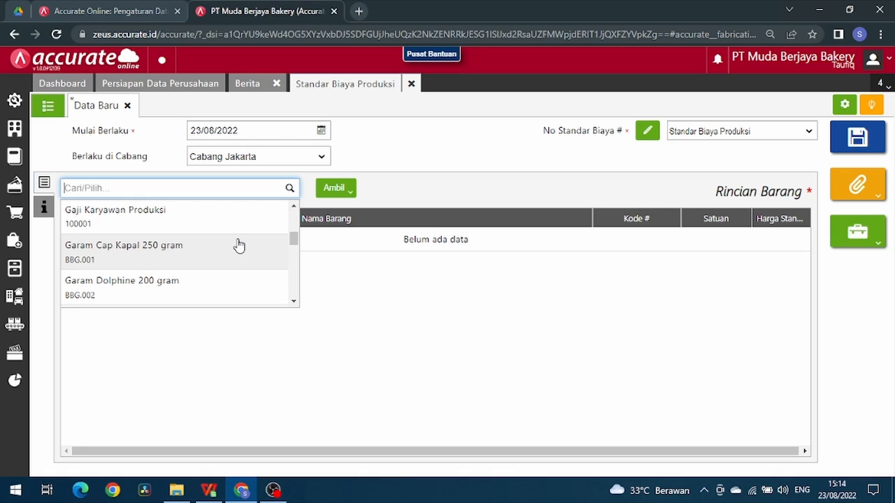
pyautogui.scroll(-1, 239, 245)
pyautogui.scroll(-1, 239, 245)
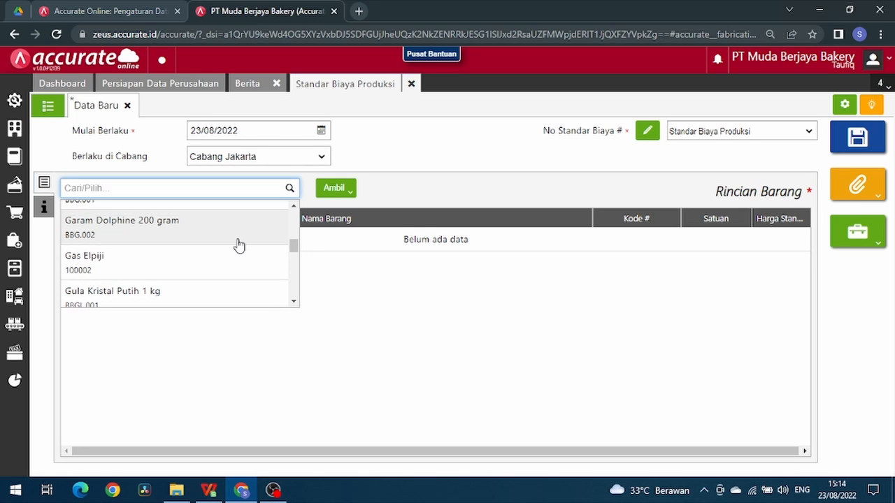
pyautogui.scroll(4, 239, 244)
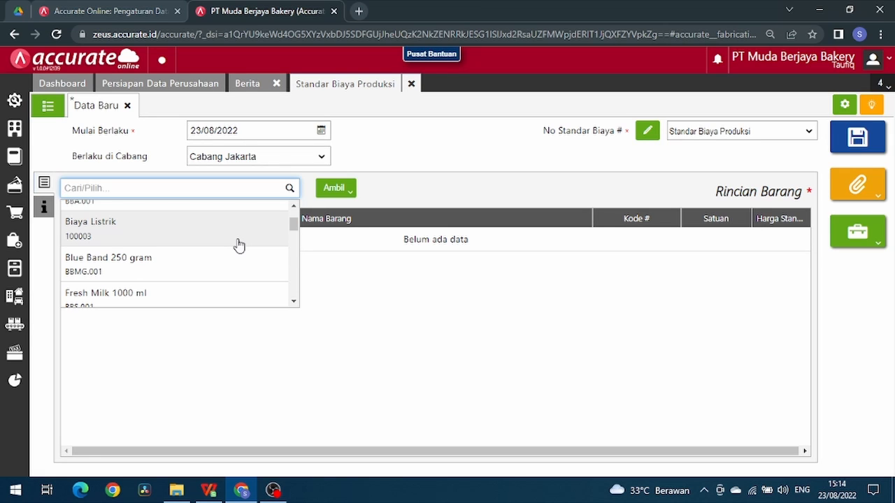
pyautogui.scroll(-1, 239, 245)
pyautogui.scroll(-1, 239, 244)
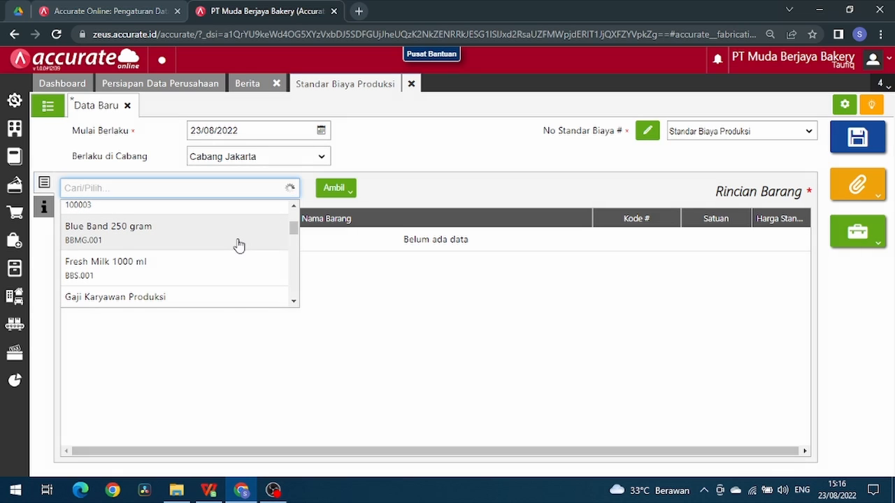
pyautogui.click(238, 244)
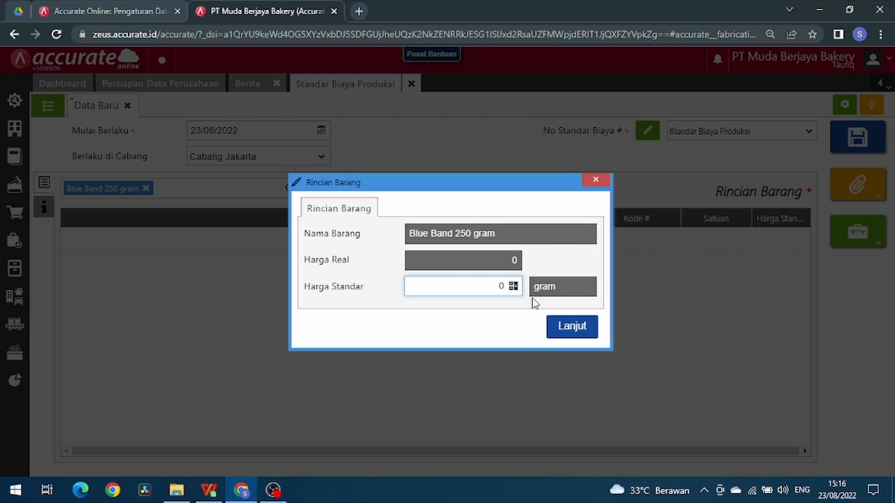
# Look up the Blue Band 250 gram price in the WPS Office spreadsheet, then return to Accurate Online and dismiss its open item details
pyautogui.click(208, 490)
pyautogui.scroll(-9, 183, 239)
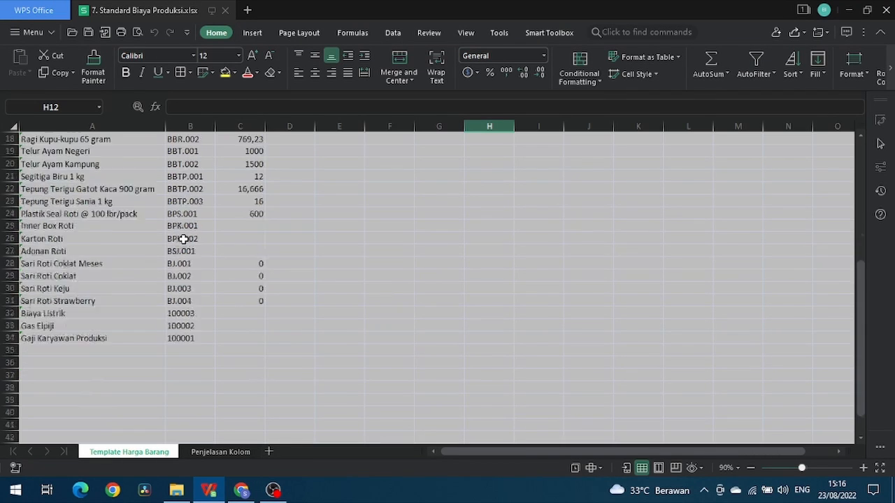
pyautogui.scroll(7, 183, 239)
pyautogui.scroll(2, 184, 239)
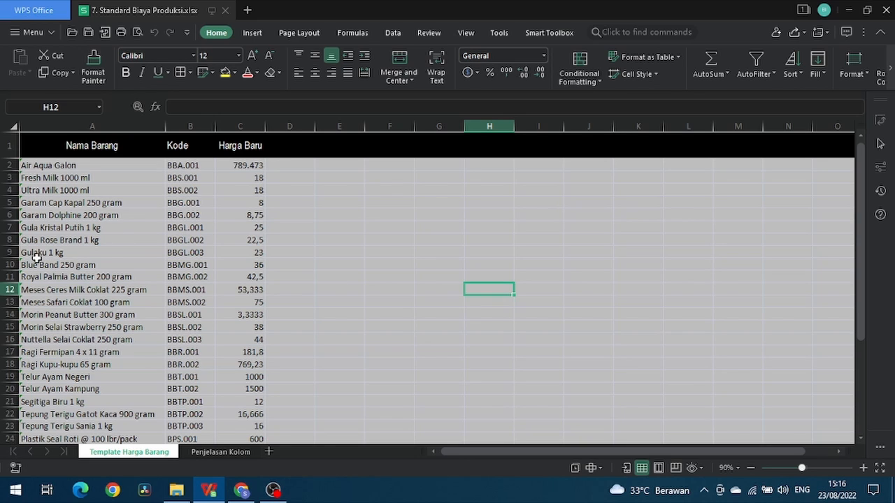
pyautogui.click(10, 265)
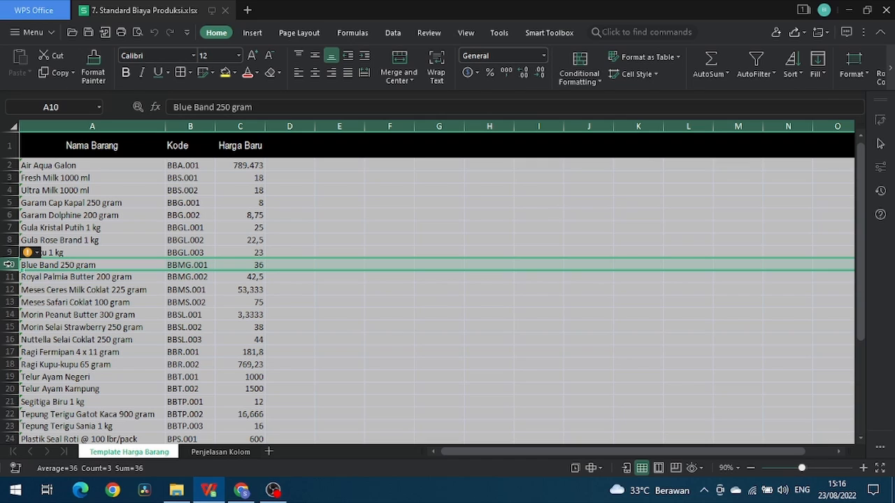
pyautogui.click(73, 265)
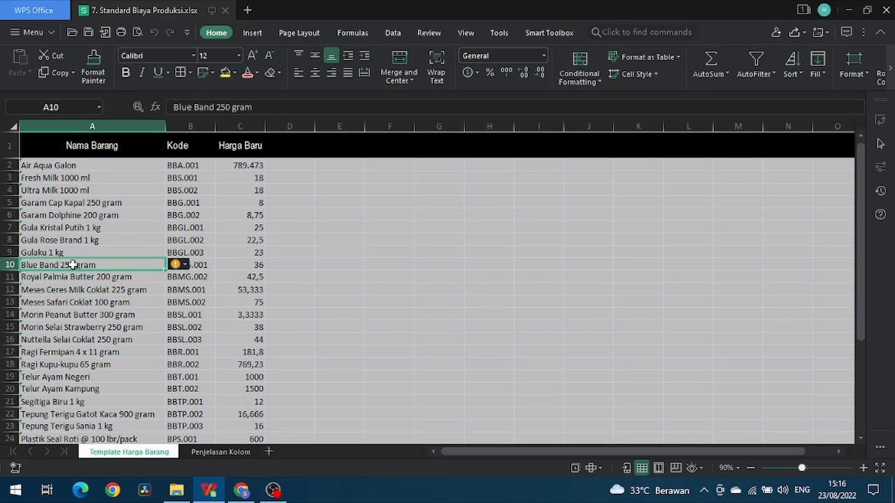
pyautogui.click(4, 265)
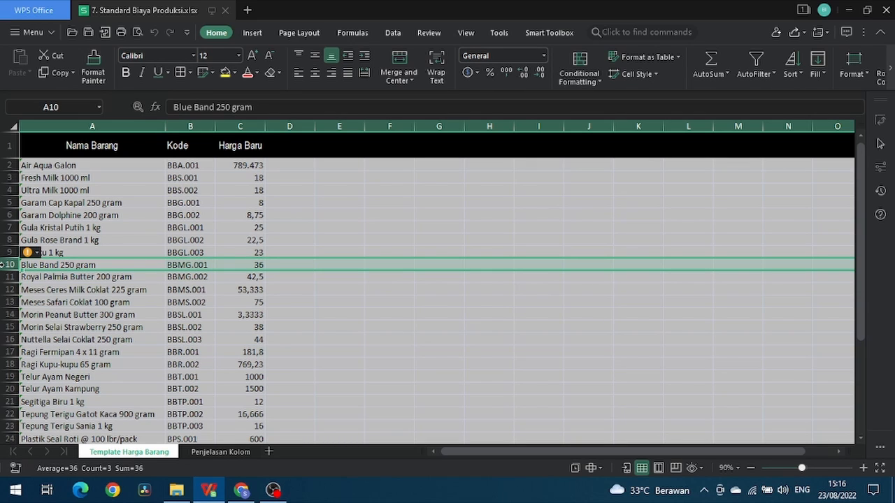
pyautogui.click(241, 490)
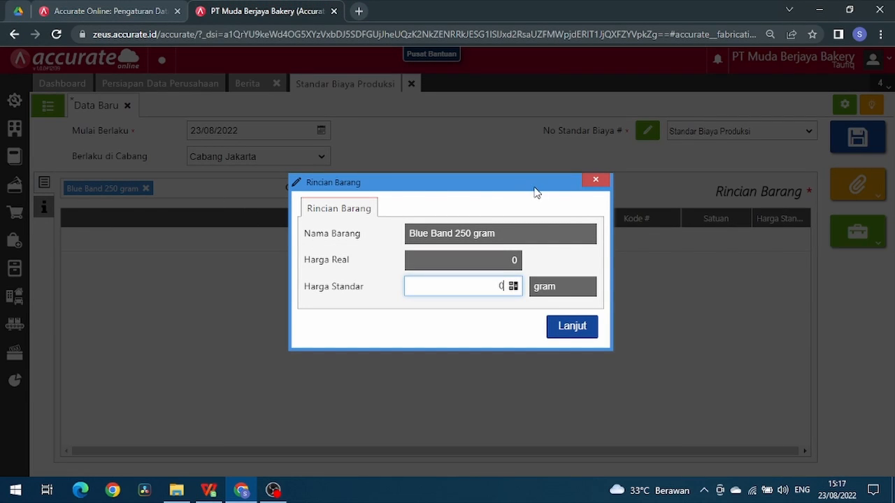
pyautogui.click(589, 184)
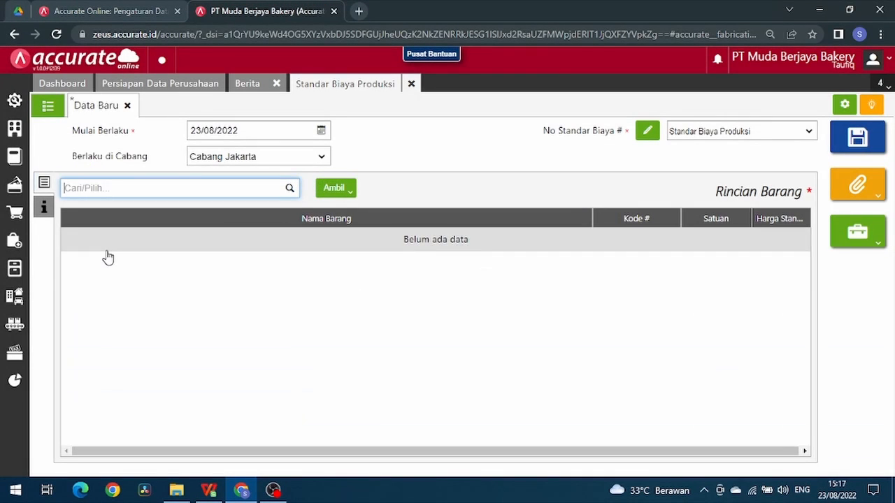
# Check the units and purchase price of Blue Band 250 gram in Barang & Jasa and compare them with its price in the WPS Office spreadsheet
pyautogui.click(13, 272)
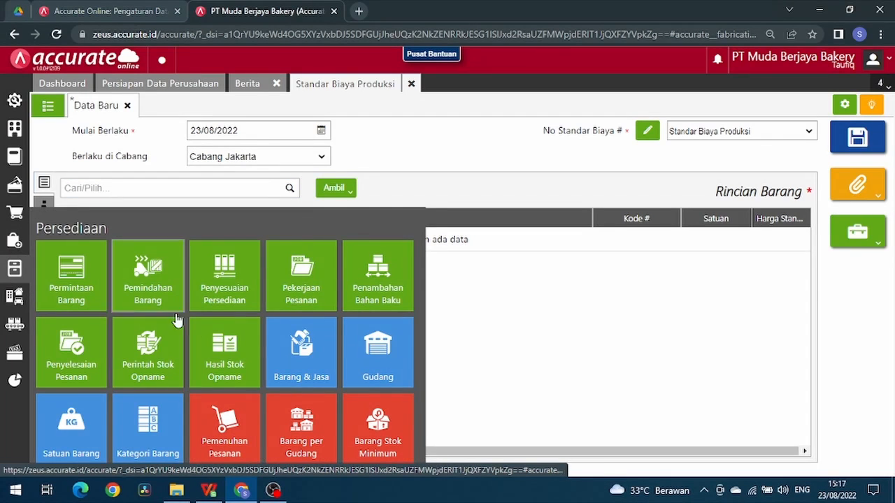
pyautogui.click(310, 372)
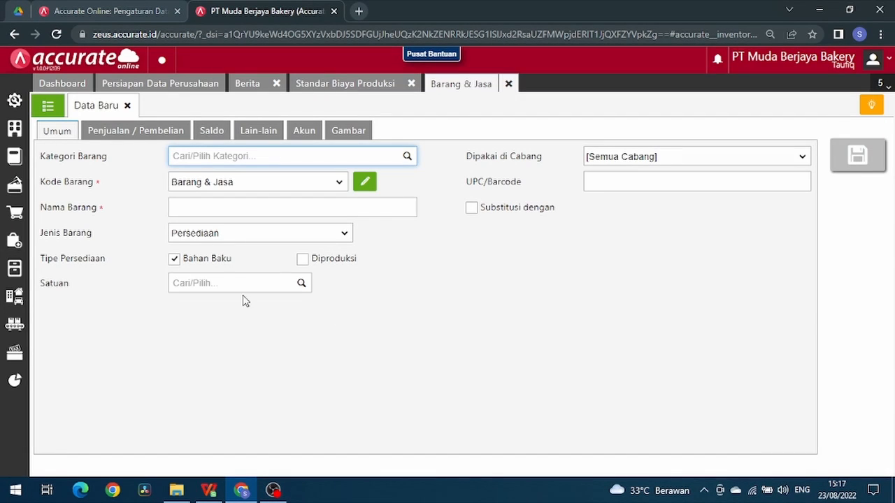
pyautogui.click(49, 110)
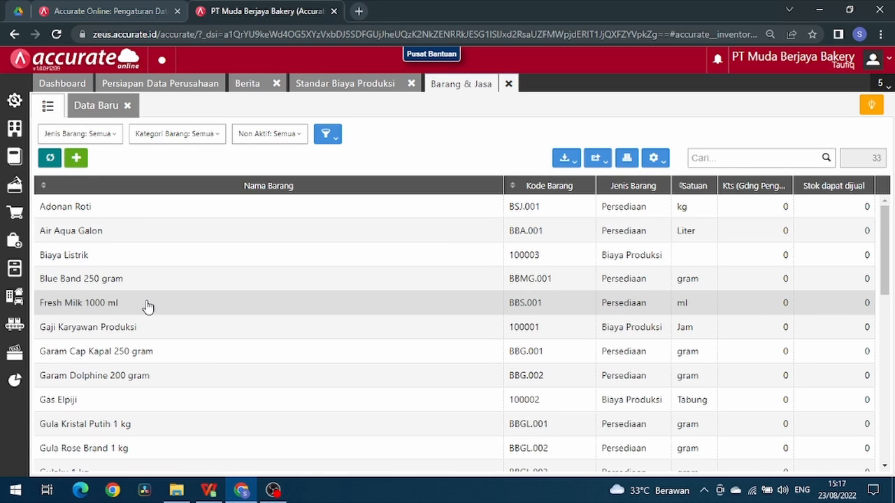
pyautogui.click(138, 289)
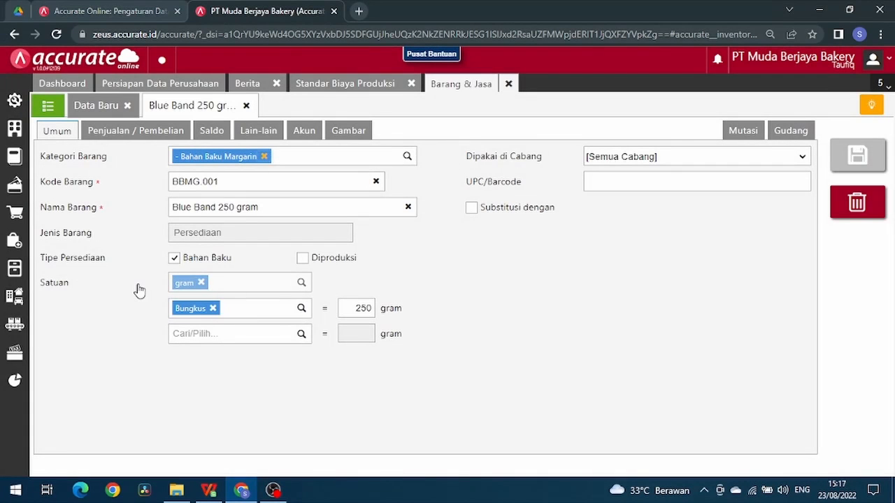
pyautogui.click(142, 136)
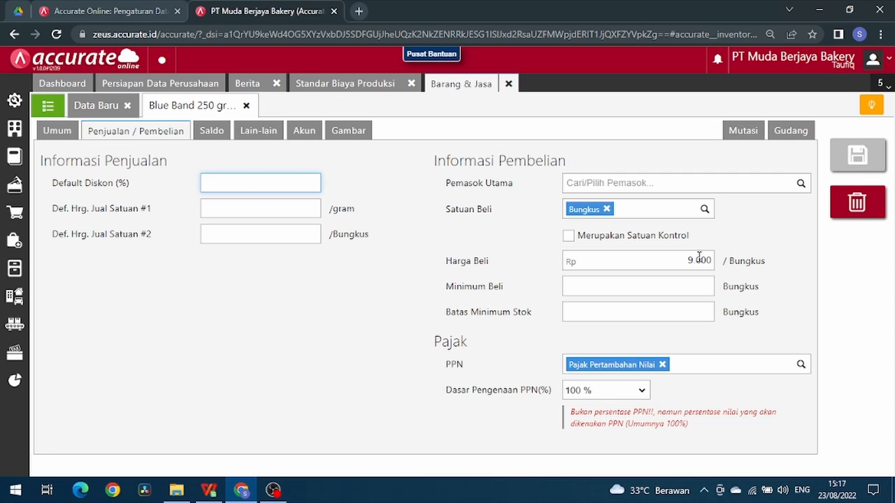
pyautogui.click(208, 490)
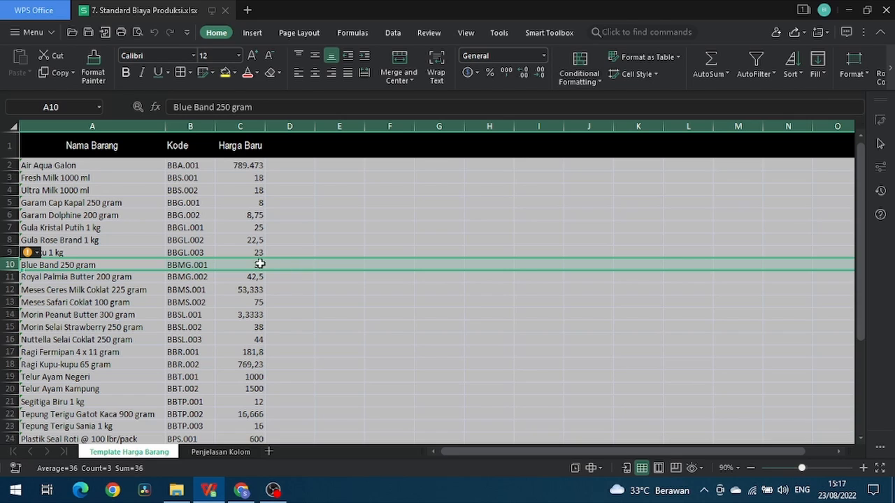
pyautogui.hotkey('alt', 'Tab')
# Add Blue Band 250 gram to the new production cost standard with a Harga Standar of 36 per gram
pyautogui.click(335, 84)
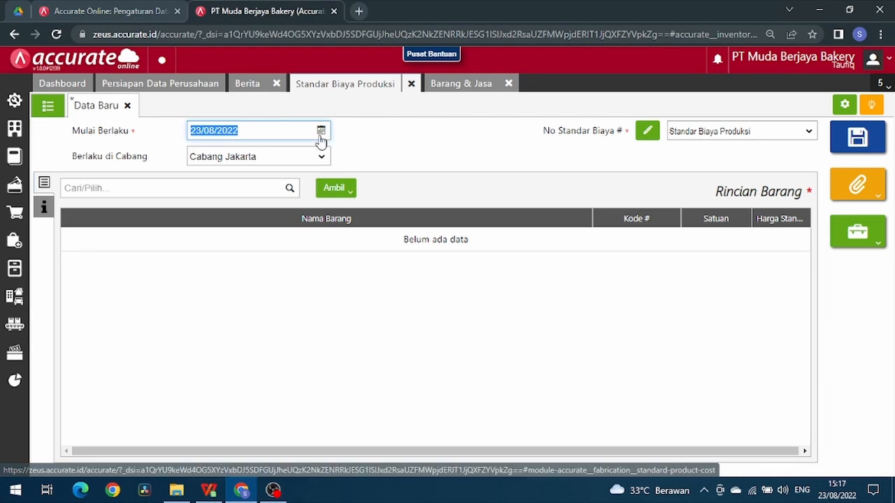
pyautogui.click(290, 197)
pyautogui.scroll(-1, 210, 250)
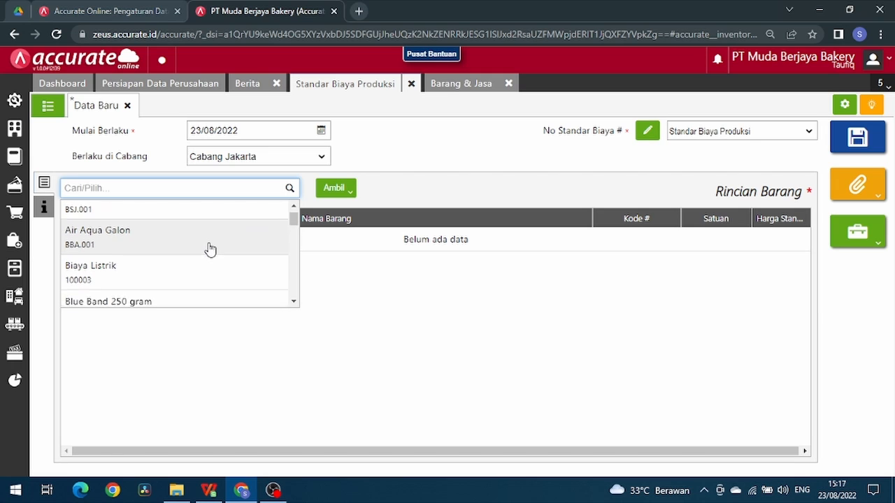
pyautogui.scroll(-2, 209, 250)
pyautogui.click(193, 243)
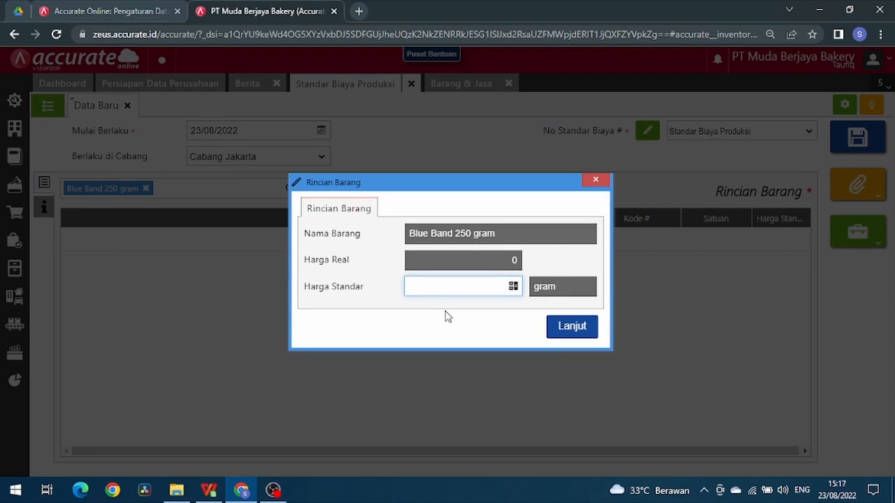
pyautogui.write('36')
pyautogui.click(572, 327)
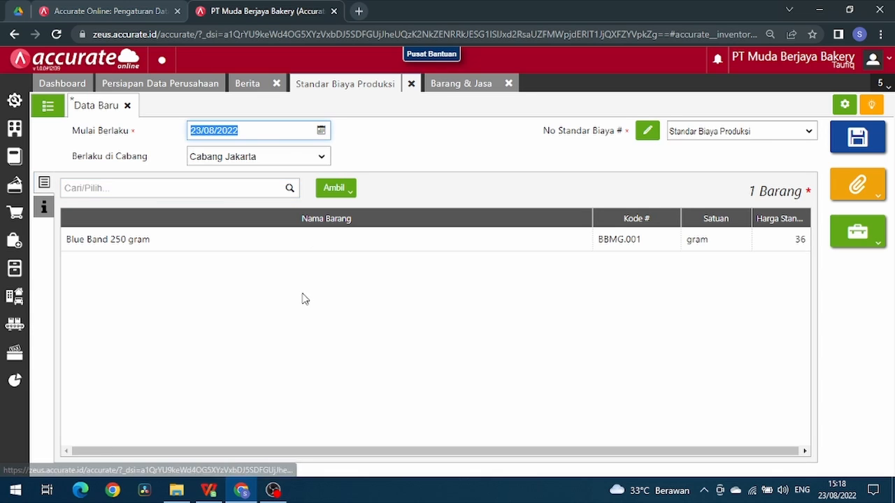
# Delete the Blue Band 250 gram line from the production cost standard
pyautogui.click(240, 241)
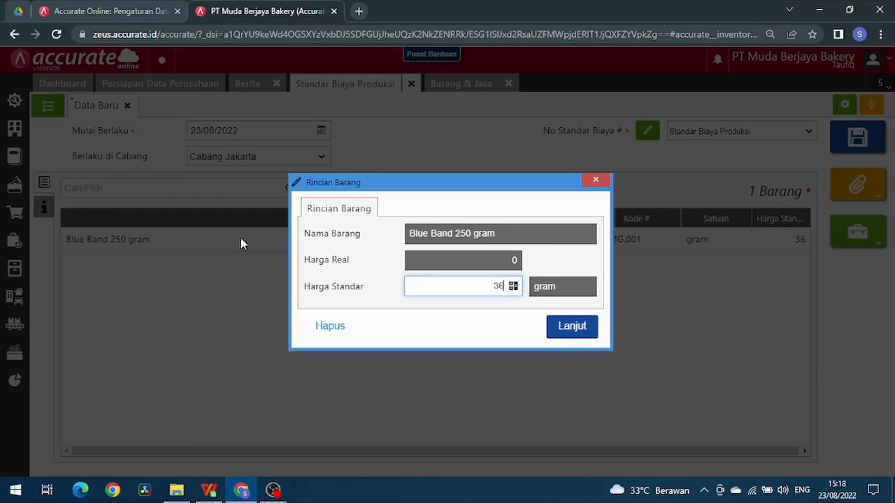
pyautogui.click(331, 334)
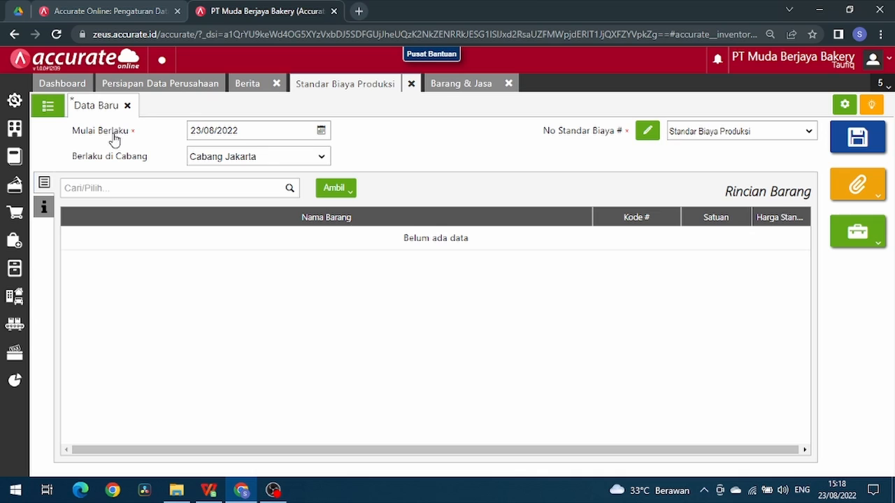
pyautogui.moveTo(121, 134); pyautogui.dragTo(128, 167)
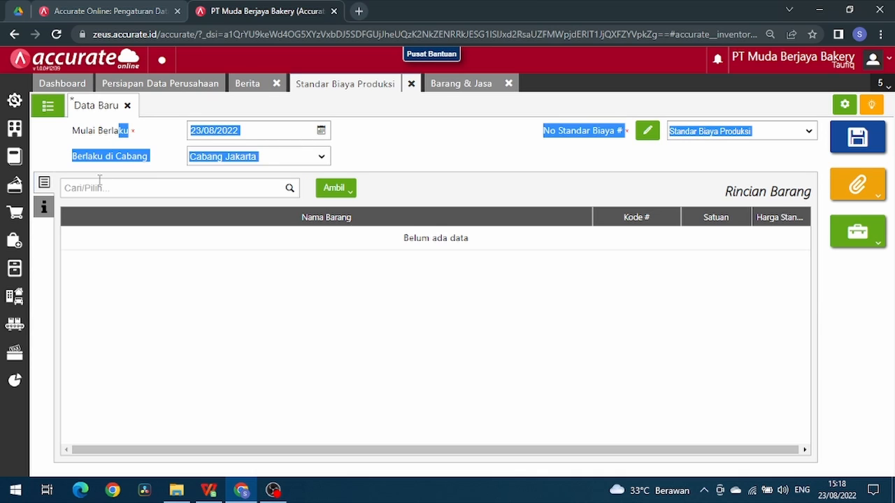
pyautogui.click(575, 138)
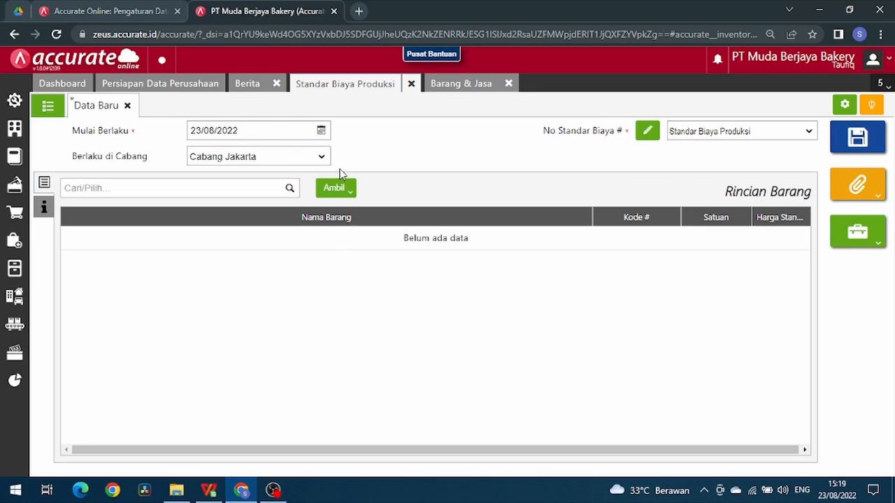
# Load all items in the Bahan Baku category from Daftar Barang & Jasa into the production cost standard
pyautogui.click(334, 190)
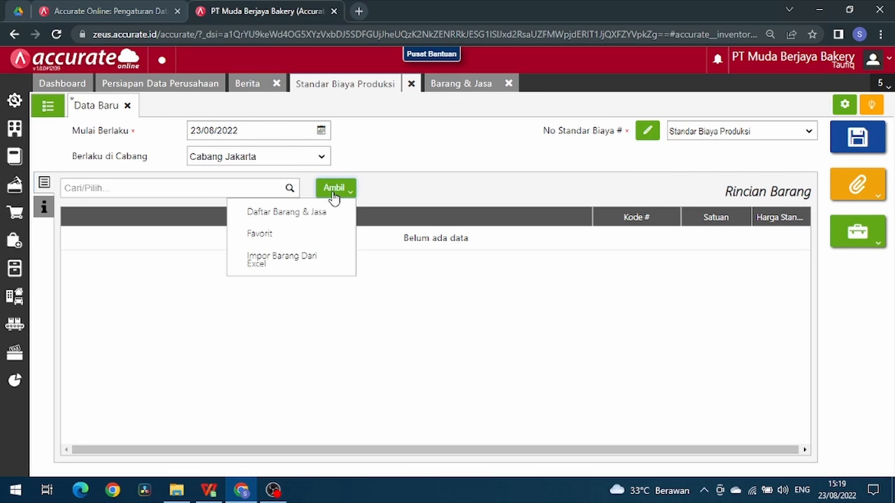
pyautogui.click(303, 220)
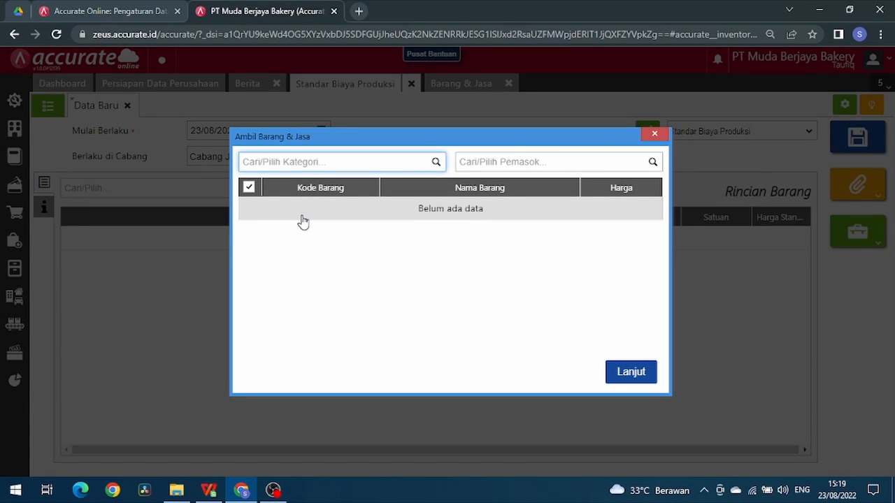
pyautogui.click(436, 164)
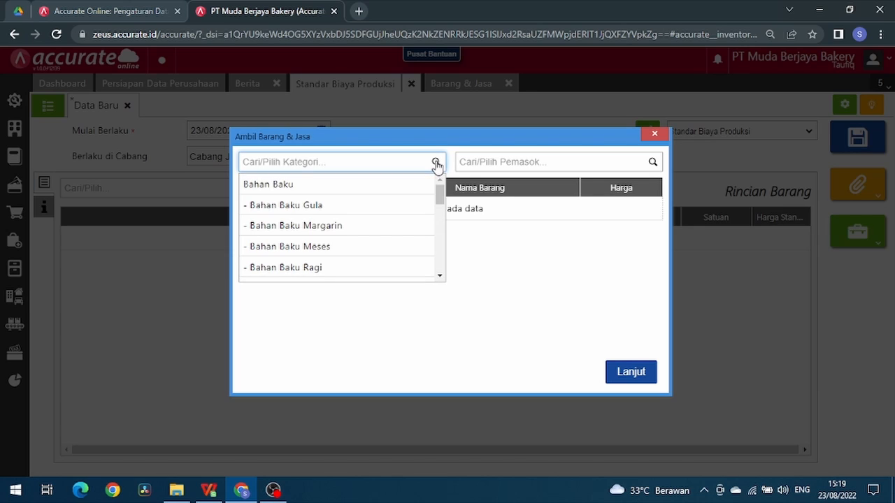
pyautogui.click(384, 186)
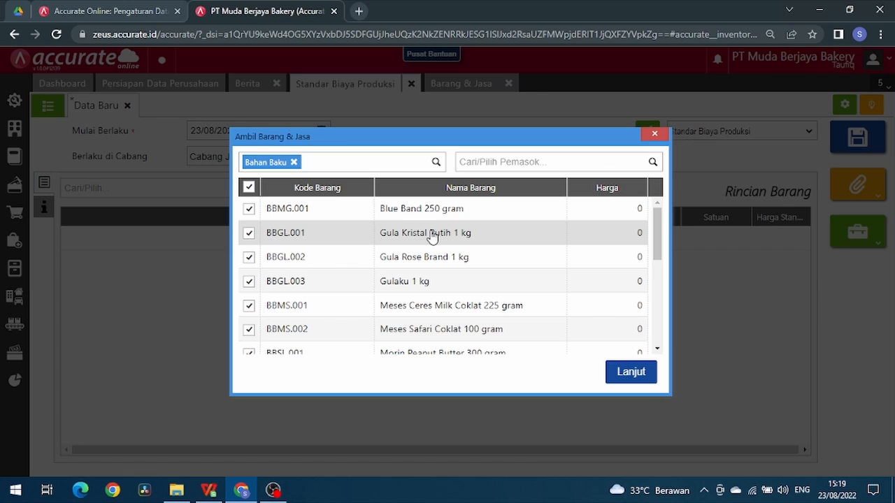
pyautogui.click(618, 373)
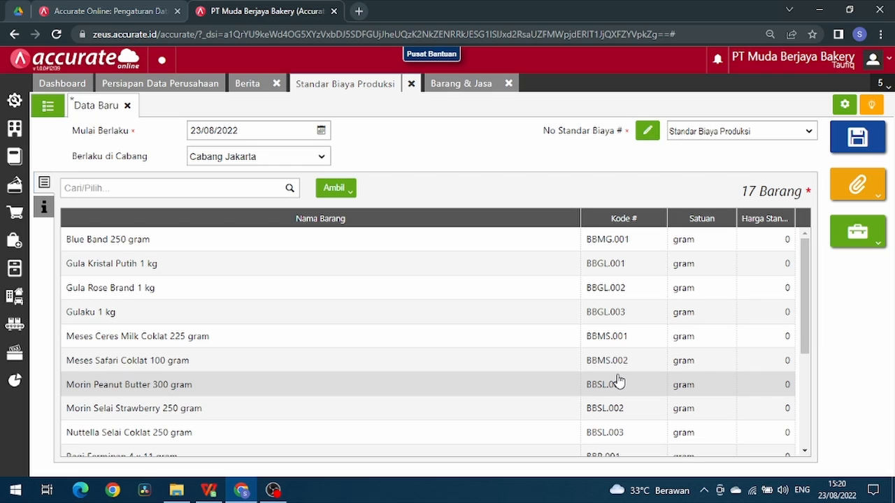
pyautogui.scroll(-3, 618, 381)
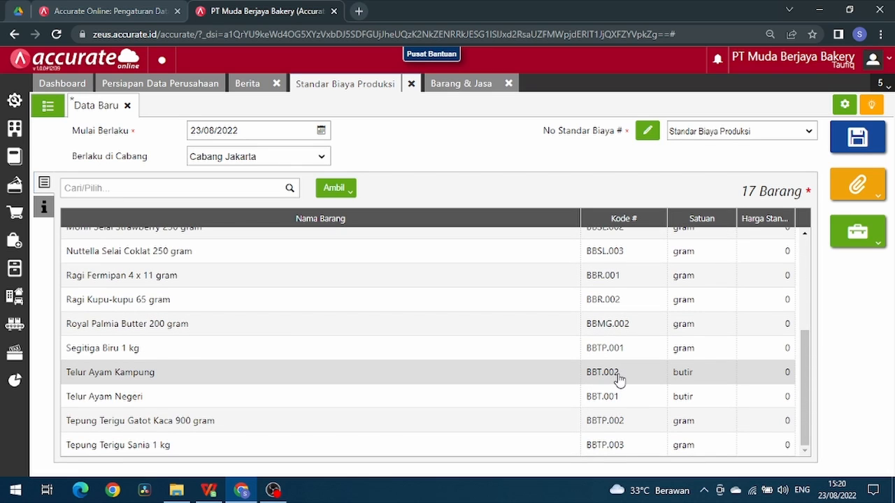
# Set the Harga Standar of Blue Band 250 gram to 36 per gram in the production cost standard
pyautogui.scroll(3, 619, 382)
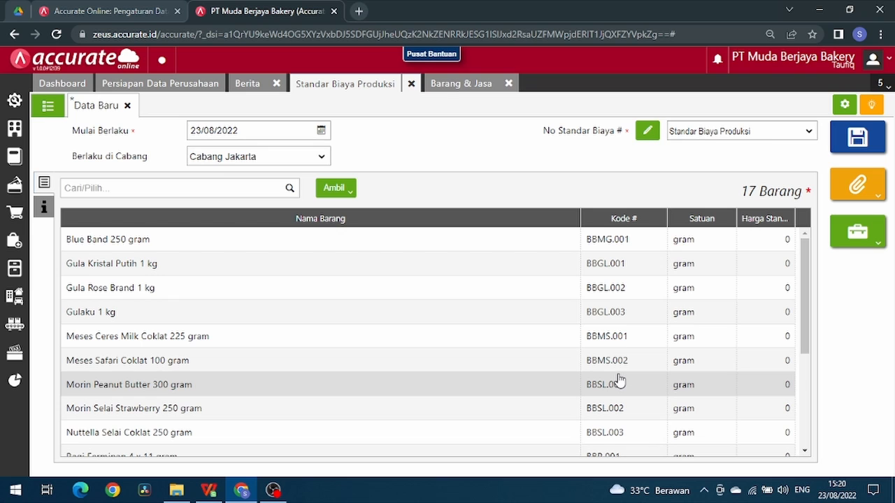
pyautogui.click(550, 240)
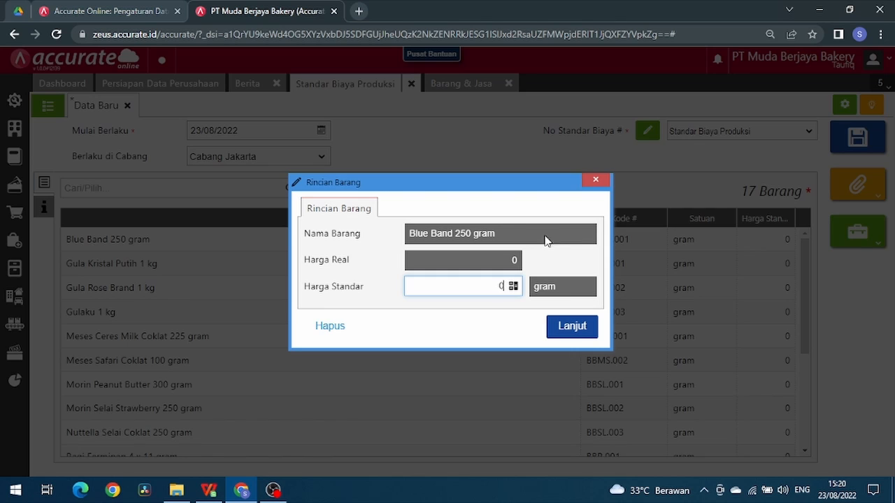
pyautogui.press('BackSpace')
pyautogui.write('36')
pyautogui.click(555, 326)
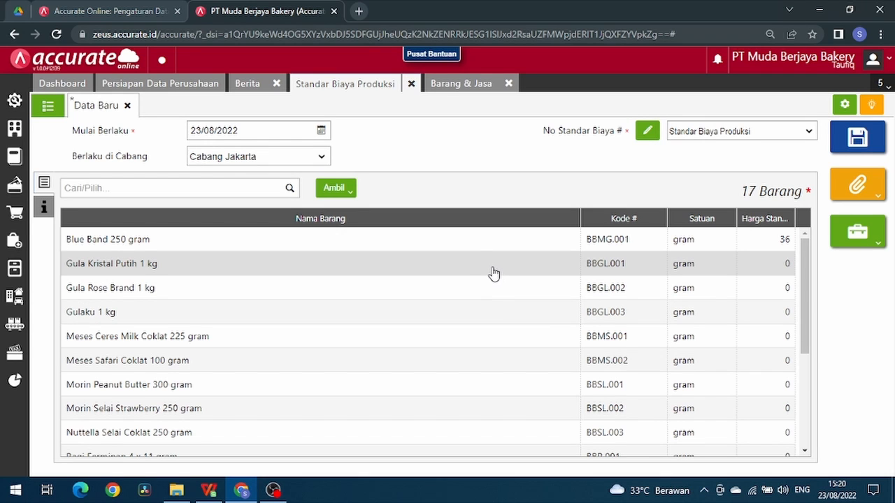
# Check the units and purchase price of Gula Kristal Putih 1 kg in Barang & Jasa and compare them with its row in the WPS Office spreadsheet
pyautogui.click(484, 84)
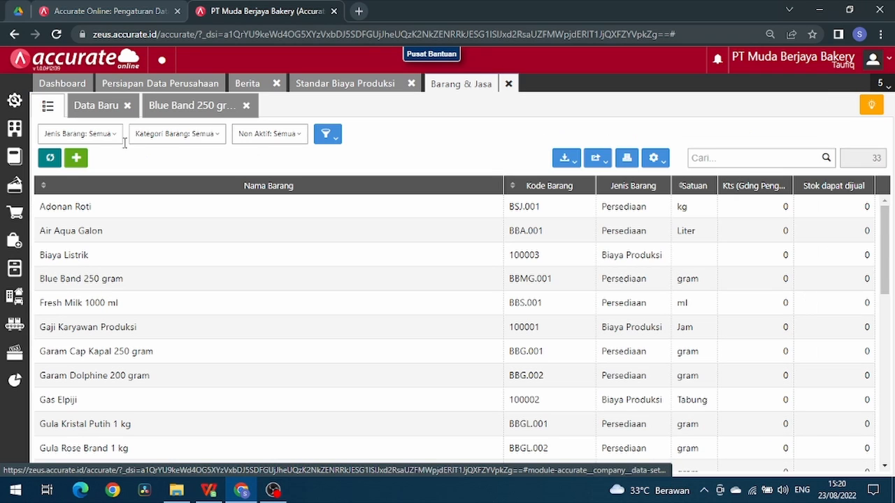
pyautogui.scroll(-2, 167, 316)
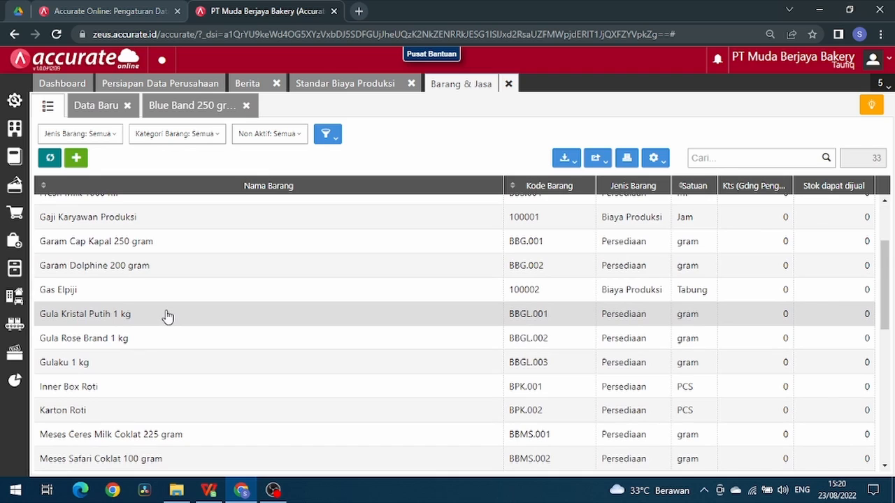
pyautogui.click(167, 317)
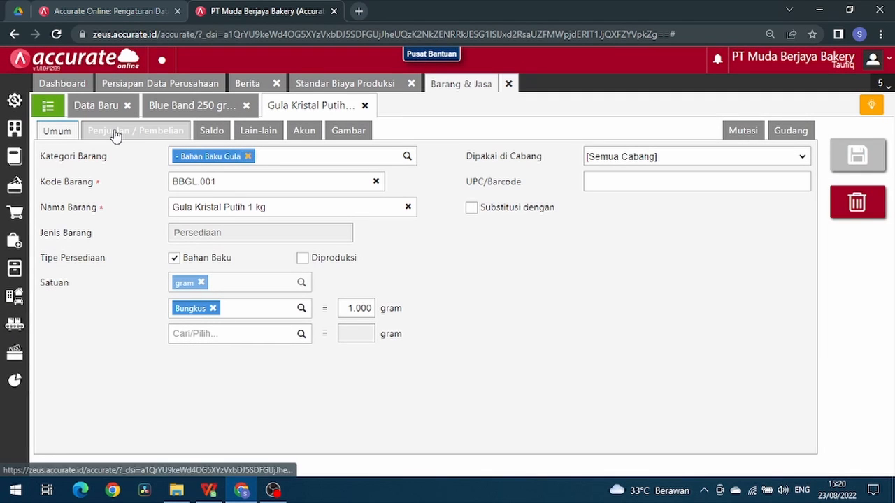
pyautogui.click(115, 135)
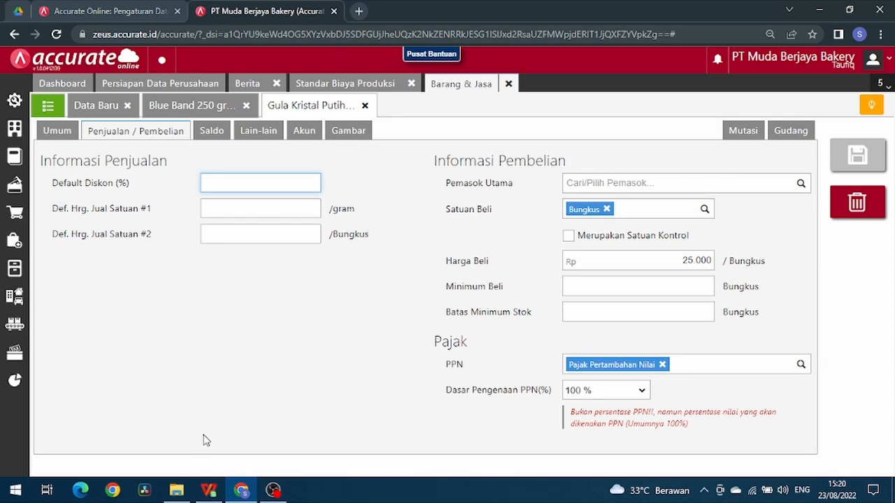
pyautogui.click(208, 491)
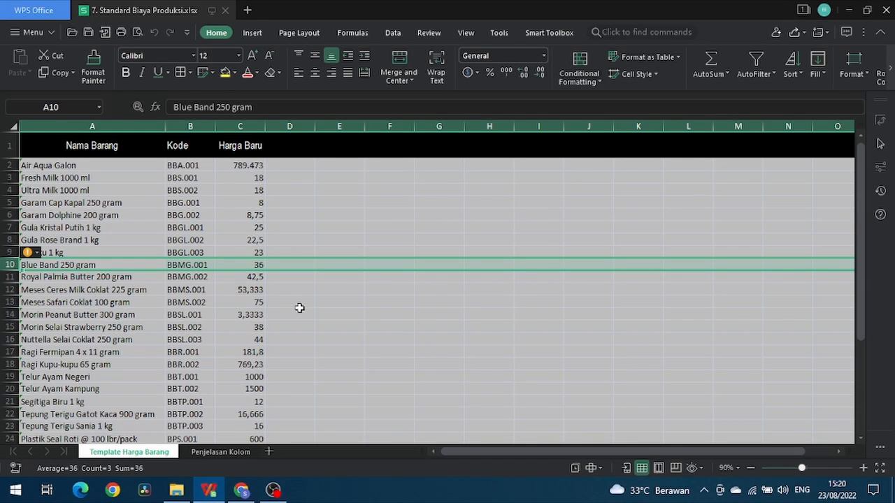
pyautogui.click(132, 227)
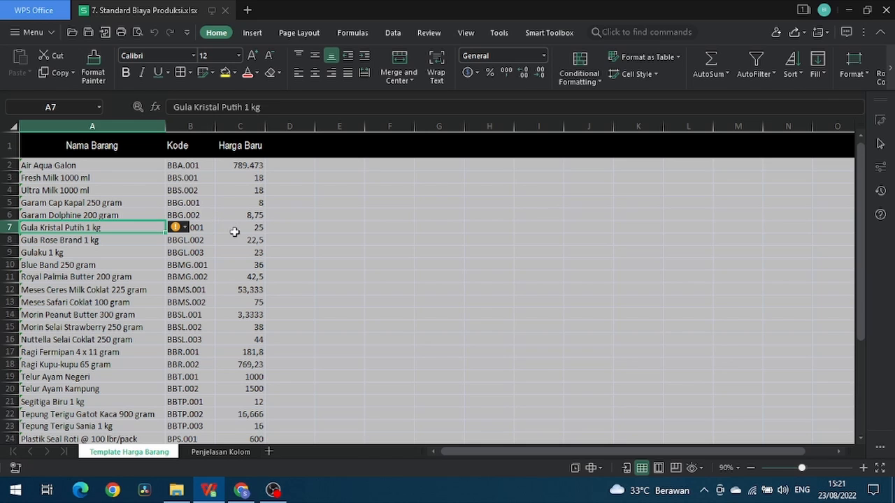
pyautogui.hotkey('shift', 'space')
# Switch back to Accurate Online and set the Harga Standar of Gula Kristal Putih 1 kg to 25 per gram
pyautogui.click(241, 490)
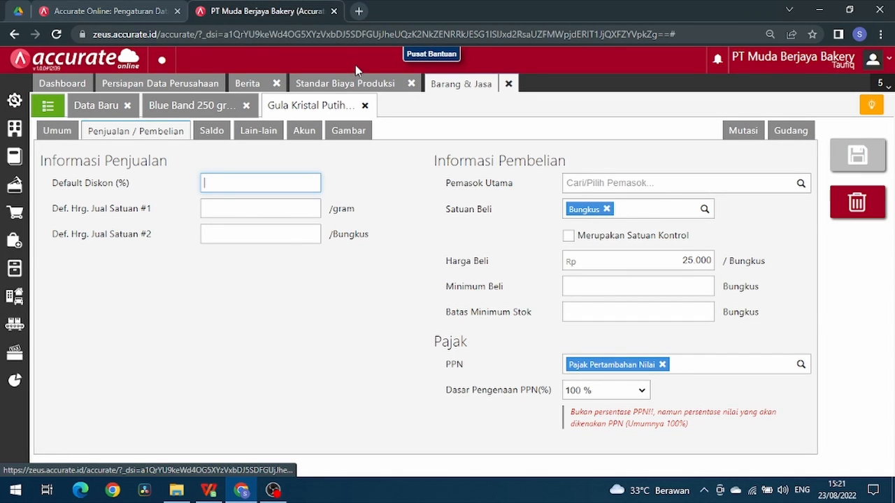
pyautogui.click(343, 88)
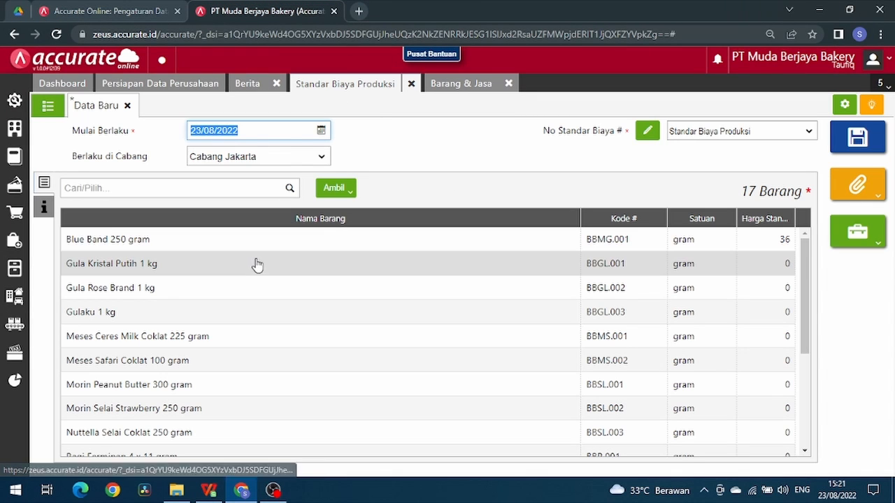
pyautogui.click(253, 263)
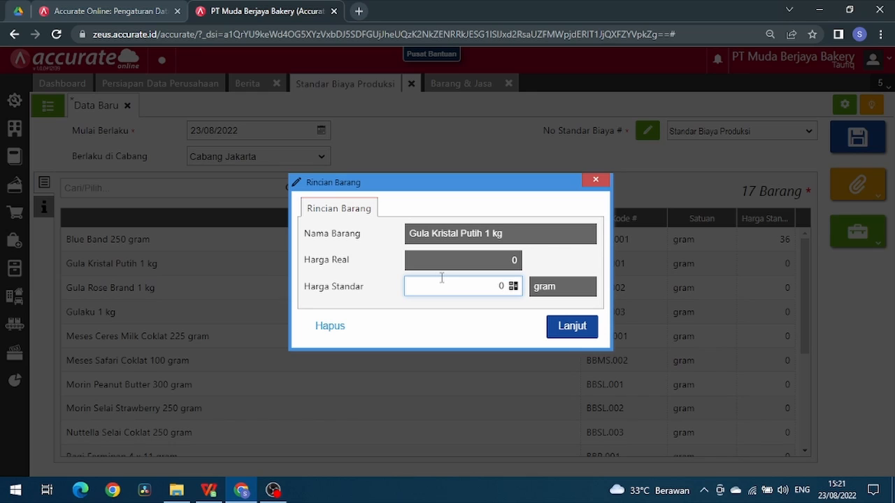
pyautogui.write('25')
pyautogui.click(571, 329)
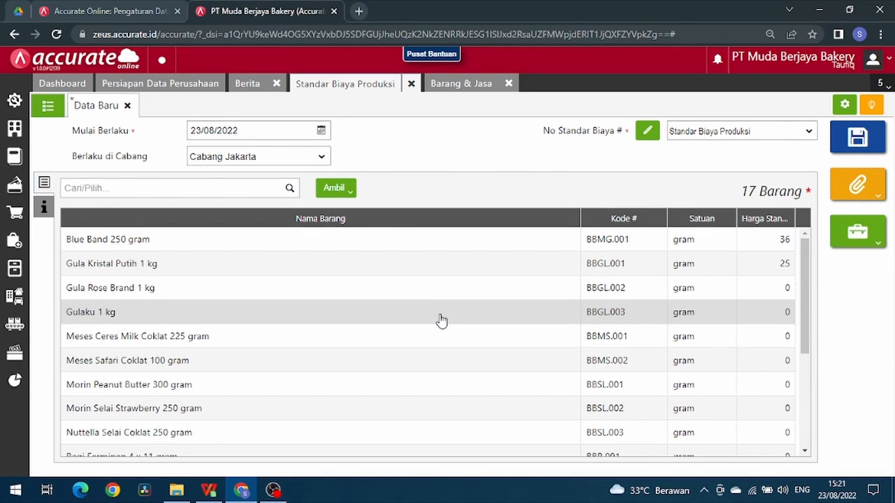
# Check the units and purchase price of Gula Rose Brand 1 kg in Barang & Jasa against its row in the WPS Office spreadsheet
pyautogui.click(358, 297)
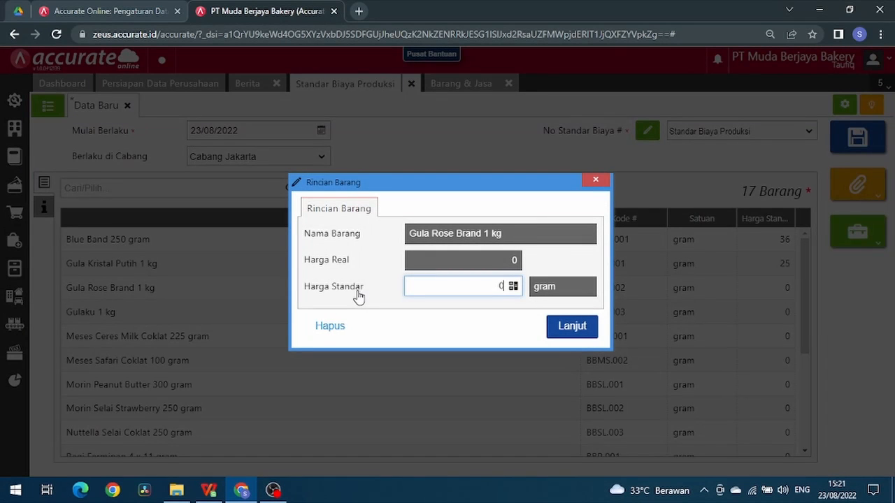
pyautogui.click(594, 184)
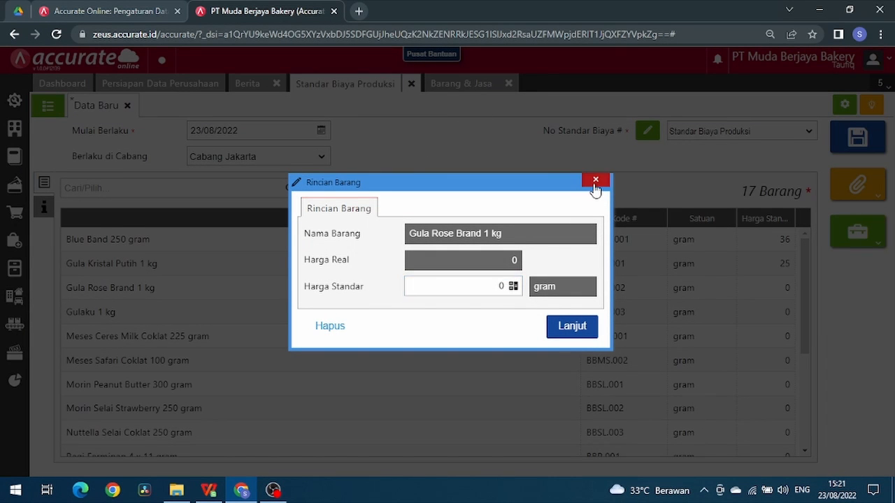
pyautogui.click(463, 84)
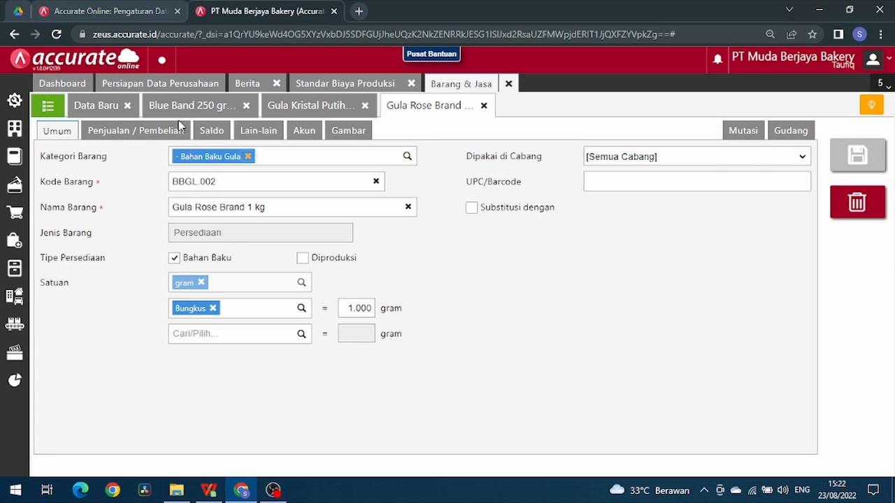
pyautogui.click(174, 131)
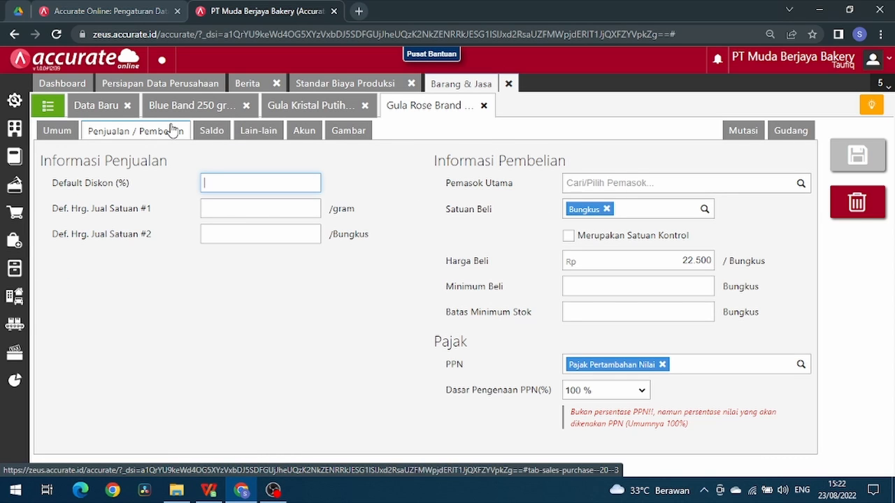
pyautogui.hotkey('alt', 'Tab')
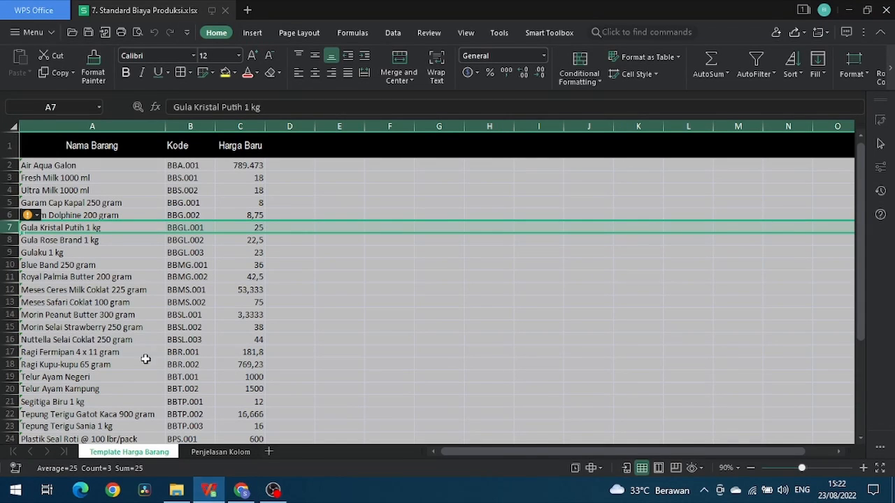
pyautogui.click(9, 240)
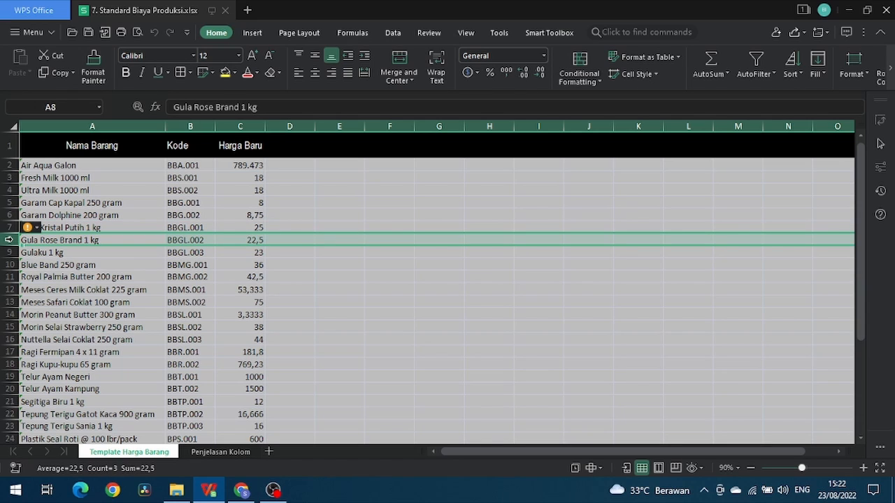
# Return to Accurate Online and set the Harga Standar of Gula Rose Brand 1 kg to 22,5 per gram
pyautogui.click(241, 492)
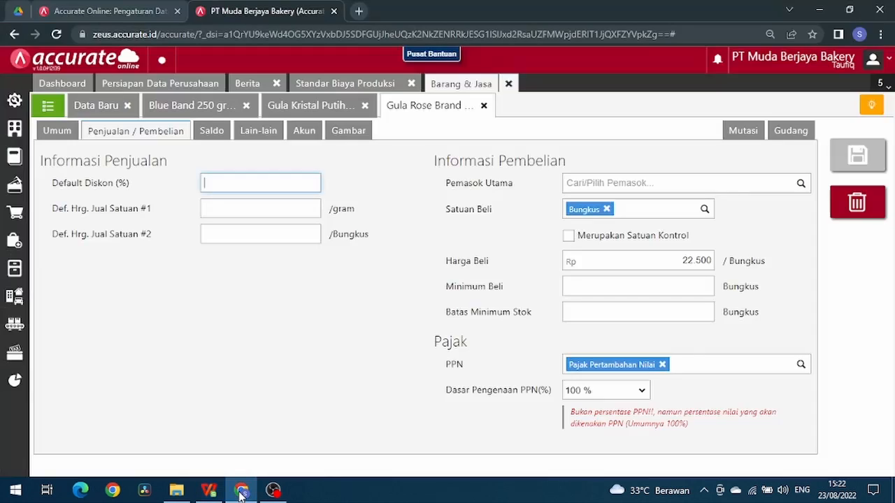
pyautogui.click(348, 84)
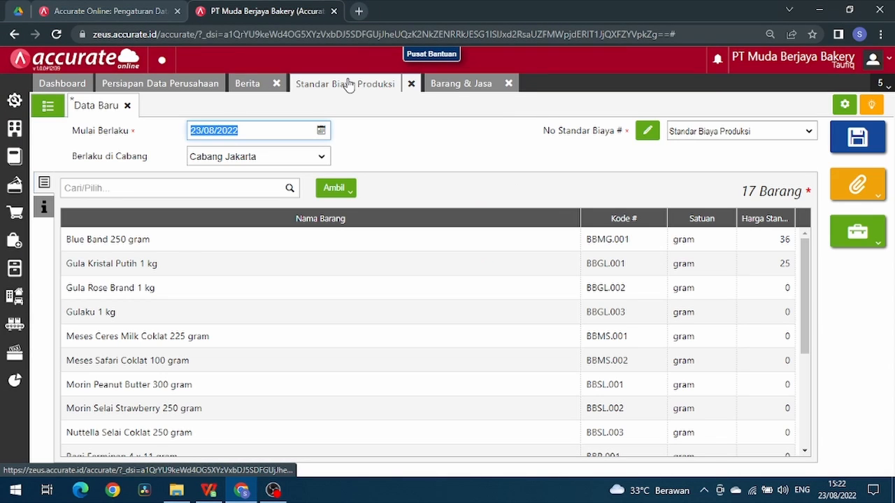
pyautogui.click(143, 294)
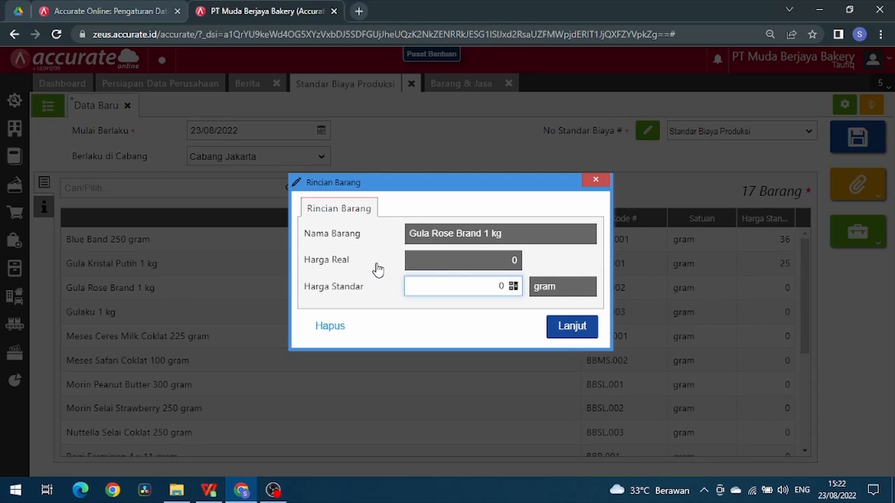
pyautogui.write('22,5')
pyautogui.click(566, 329)
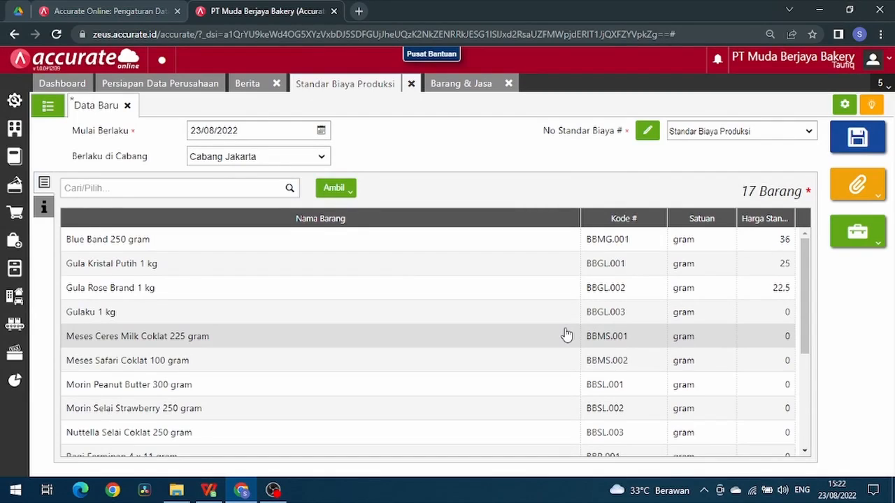
# Close the Standar Biaya Produksi form and discard the unsaved production cost standard
pyautogui.click(335, 188)
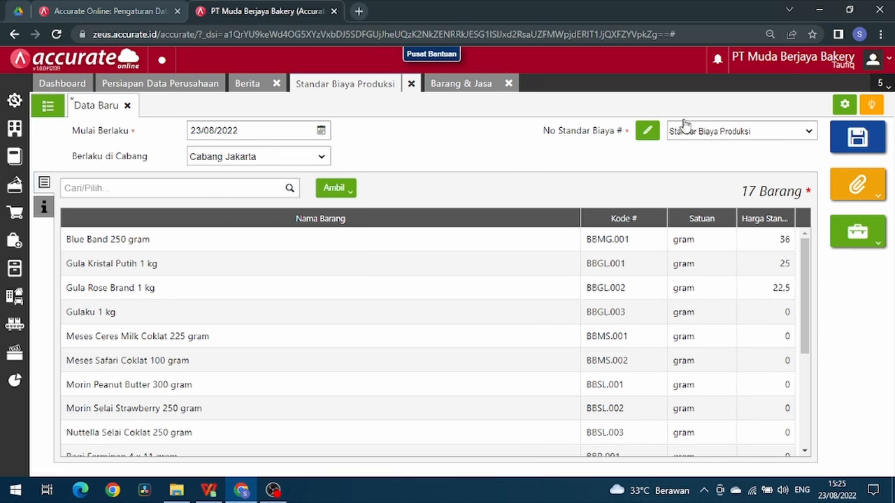
pyautogui.click(411, 84)
pyautogui.click(541, 292)
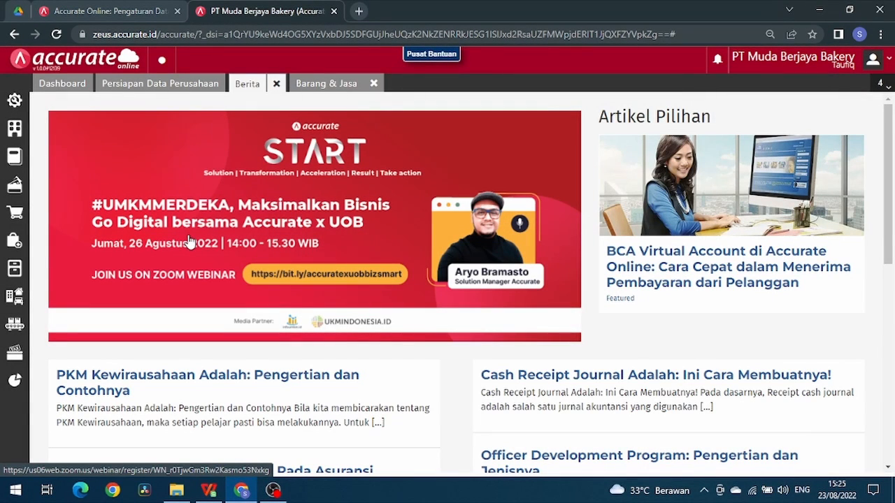
# Start a new Standar Biaya Produksi from the Manufaktur module and apply it to Cabang Jakarta
pyautogui.click(14, 334)
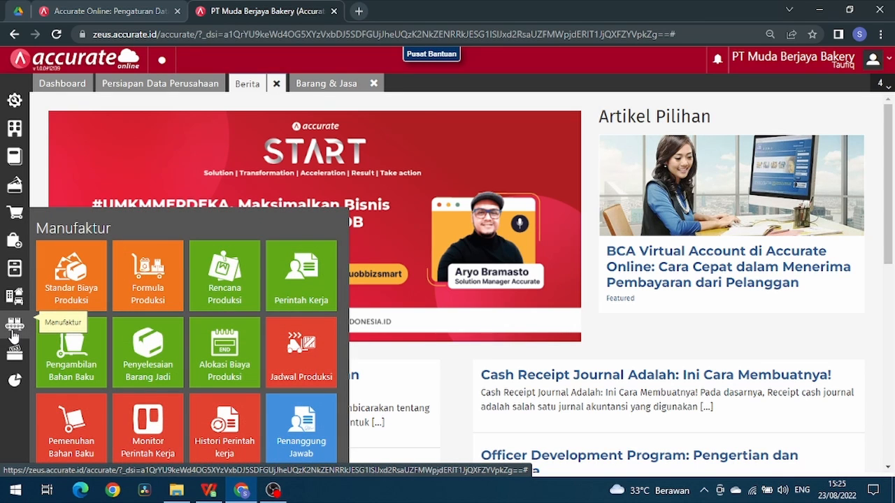
pyautogui.click(60, 282)
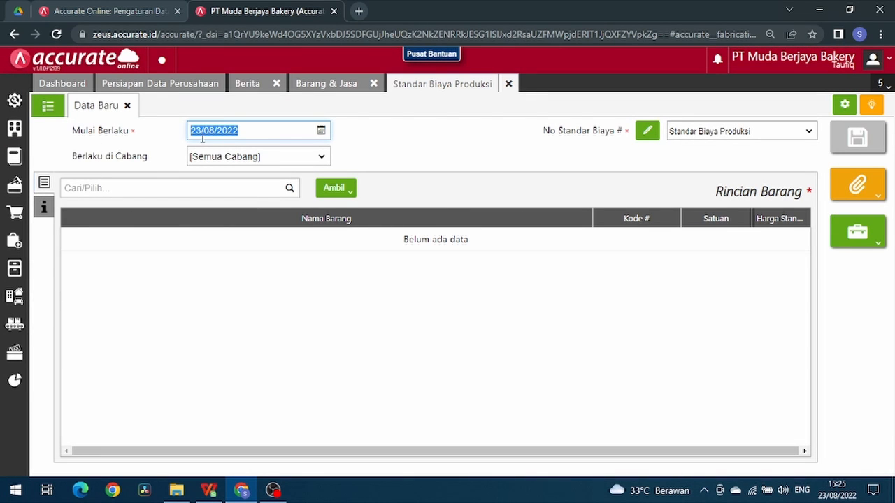
pyautogui.click(250, 160)
pyautogui.click(250, 181)
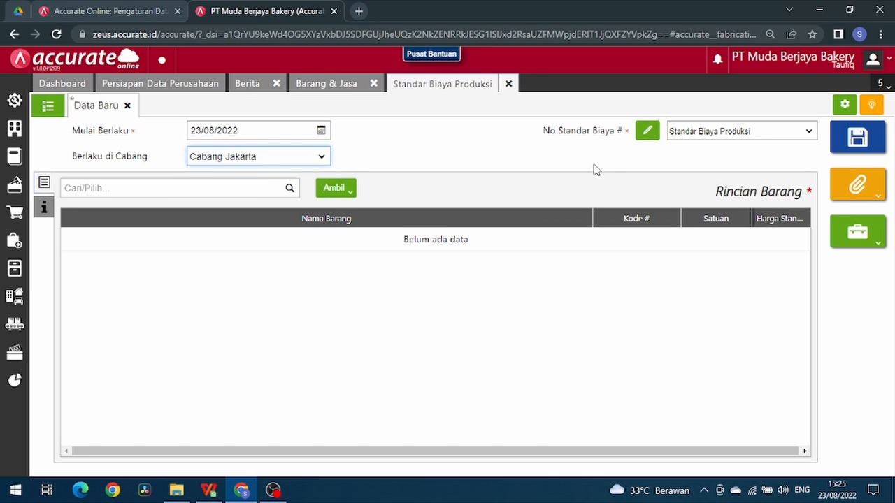
# Open the import of items from Excel and review the item names, codes and new prices in the WPS Office spreadsheet
pyautogui.click(336, 187)
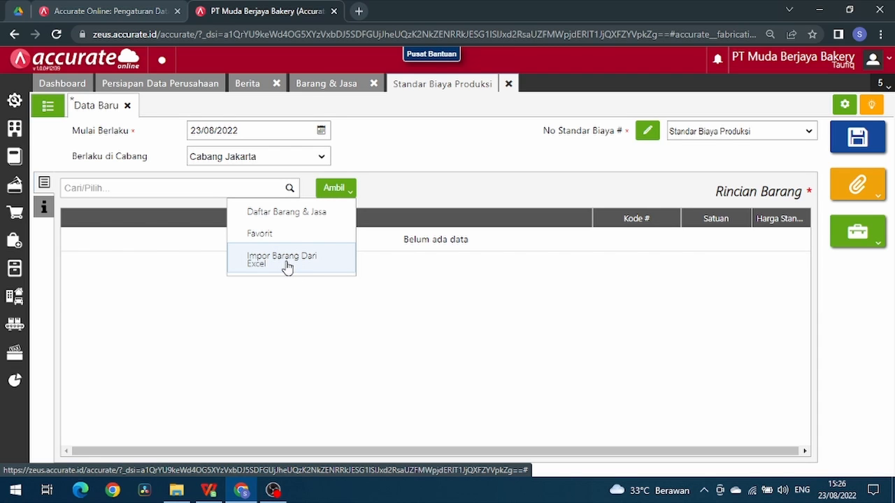
pyautogui.click(287, 260)
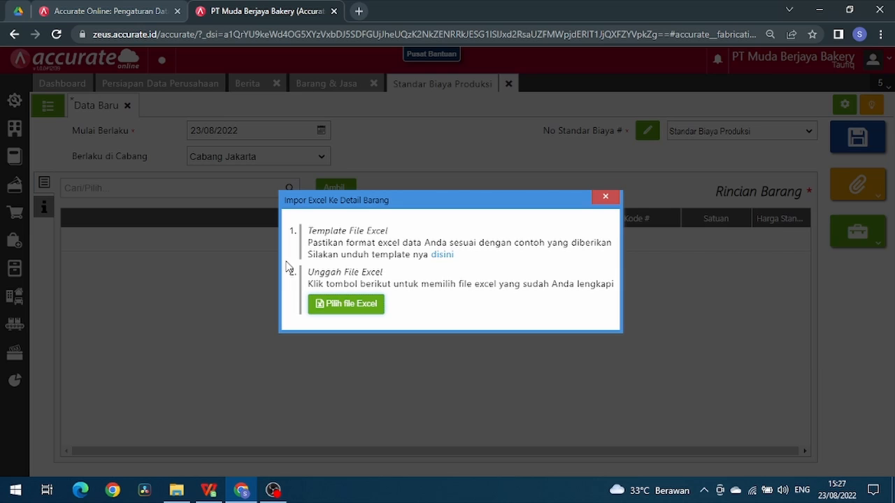
pyautogui.click(208, 490)
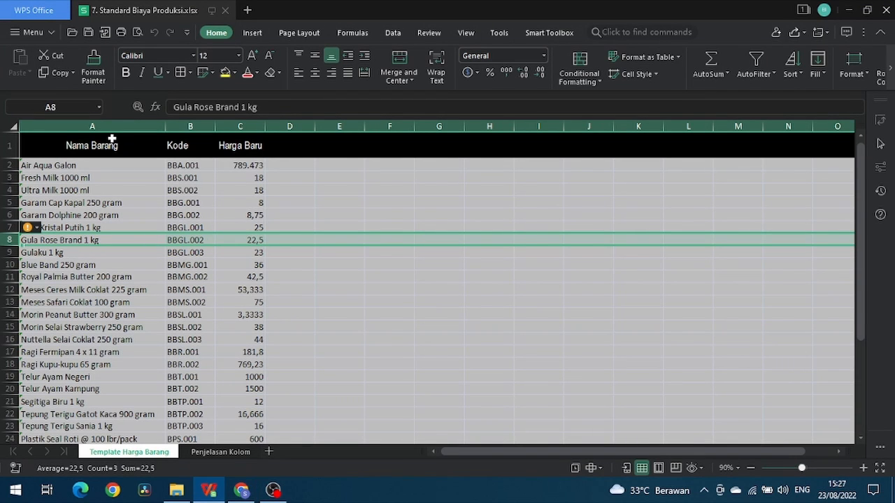
pyautogui.click(343, 199)
pyautogui.scroll(-20, 221, 193)
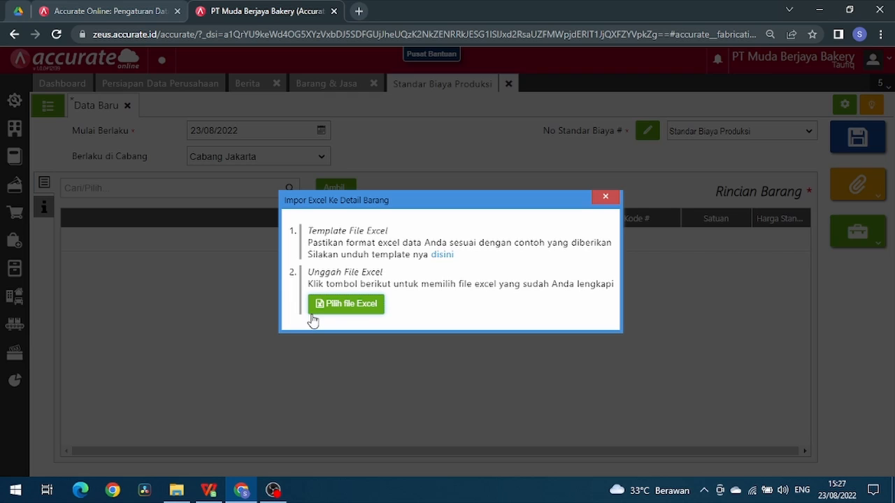
# Import the items and their standard prices from the Excel file 7. Standard Biaya Produksi.xlsx
pyautogui.click(353, 307)
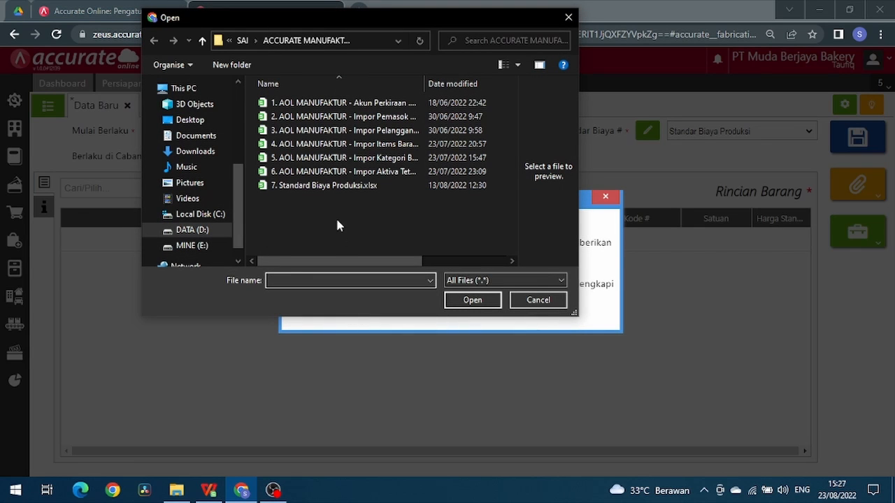
pyautogui.click(342, 187)
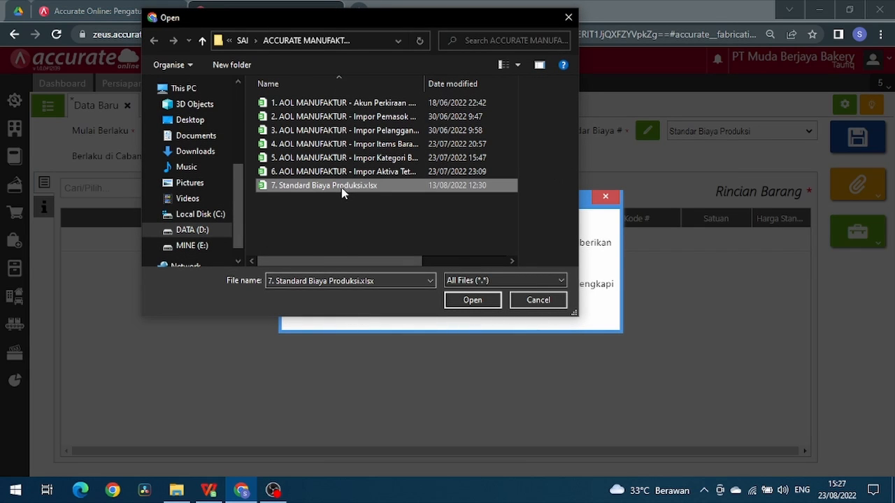
pyautogui.click(462, 303)
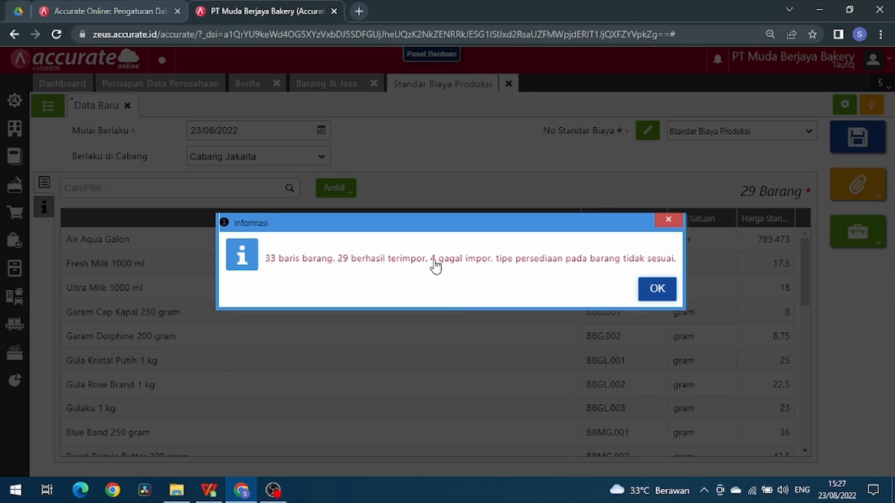
# Switch to WPS Office and compare the item rows of 7. Standard Biaya Produksi.xlsx with the items imported in Accurate Online
pyautogui.click(211, 492)
pyautogui.scroll(-15, 189, 312)
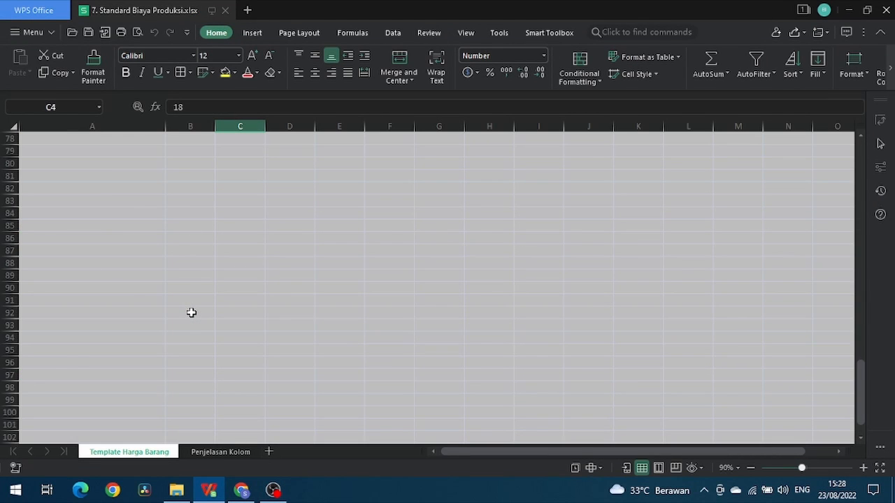
pyautogui.scroll(12, 191, 313)
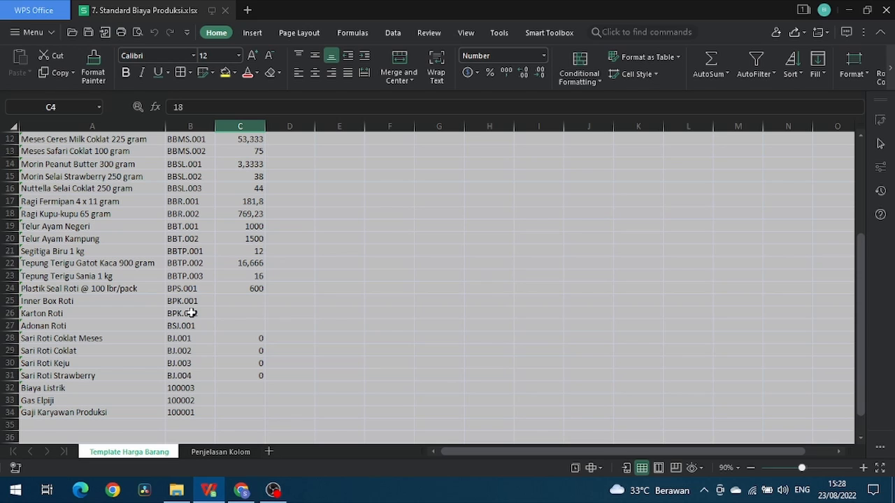
pyautogui.click(209, 492)
pyautogui.moveTo(210, 492)
pyautogui.moveTo(254, 418)
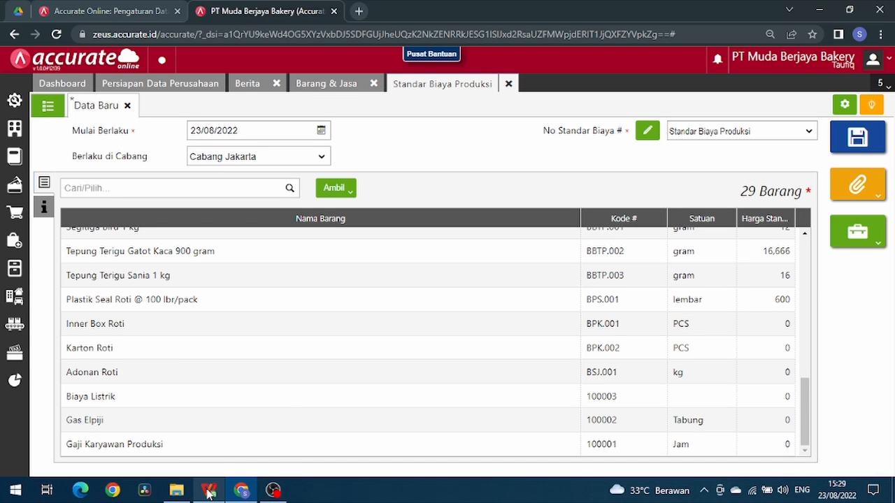
pyautogui.moveTo(218, 404)
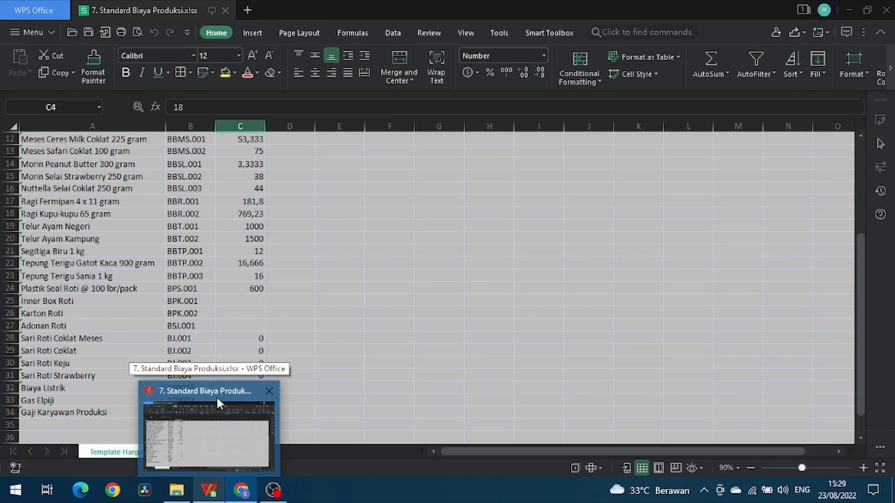
pyautogui.click(219, 403)
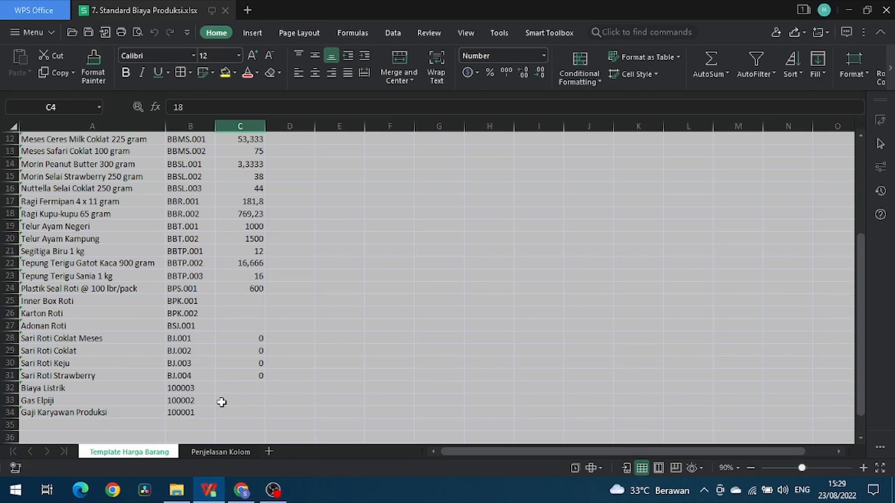
# Examine the finished-goods rows from Sari Roti Coklat Meses to Sari Roti Strawberry in the spreadsheet, selecting rows 28 to 31
pyautogui.click(5, 338)
pyautogui.press('Down')
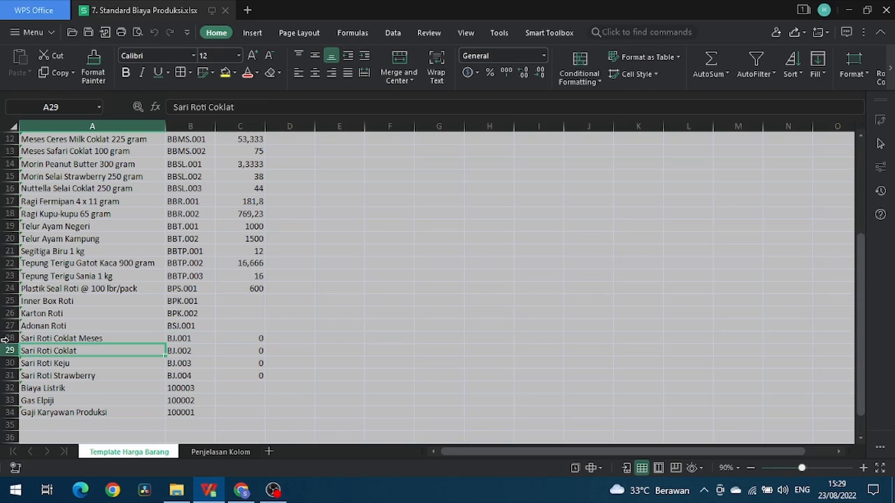
pyautogui.press('Down')
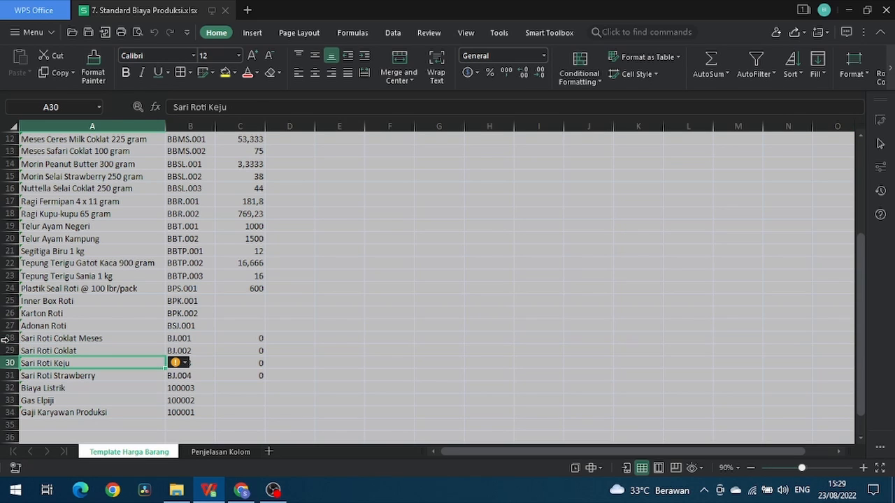
pyautogui.press('Down')
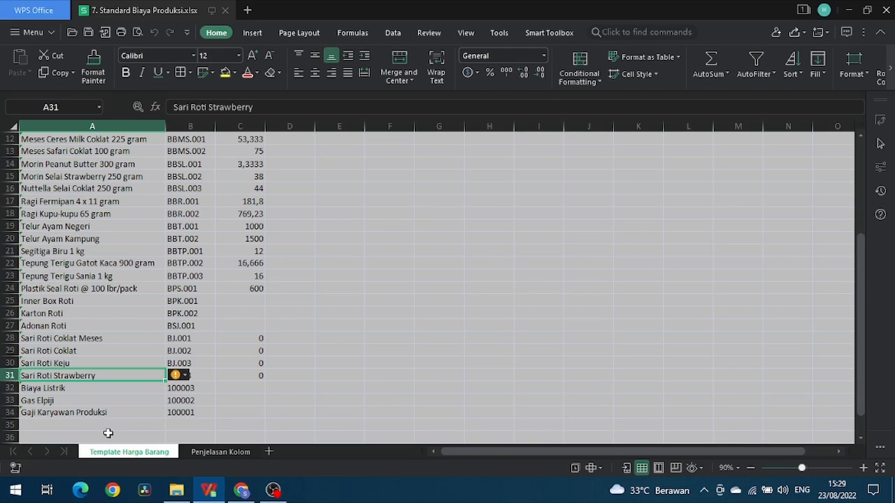
pyautogui.click(243, 492)
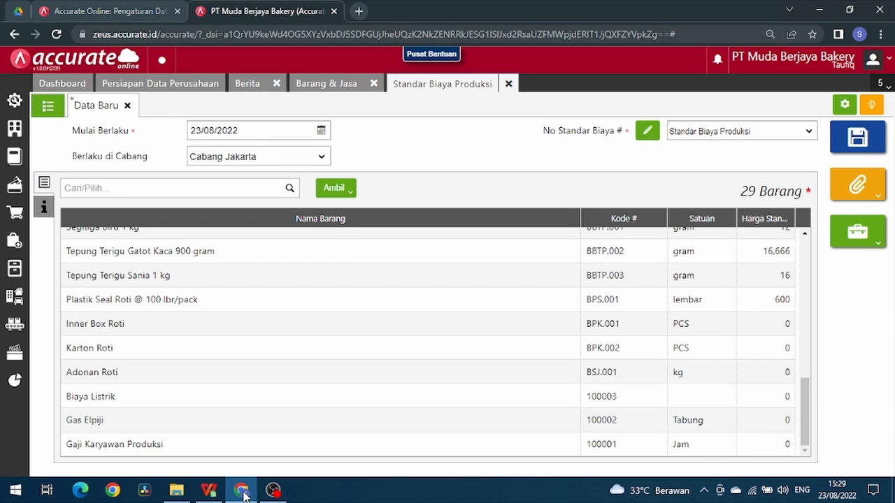
pyautogui.click(208, 490)
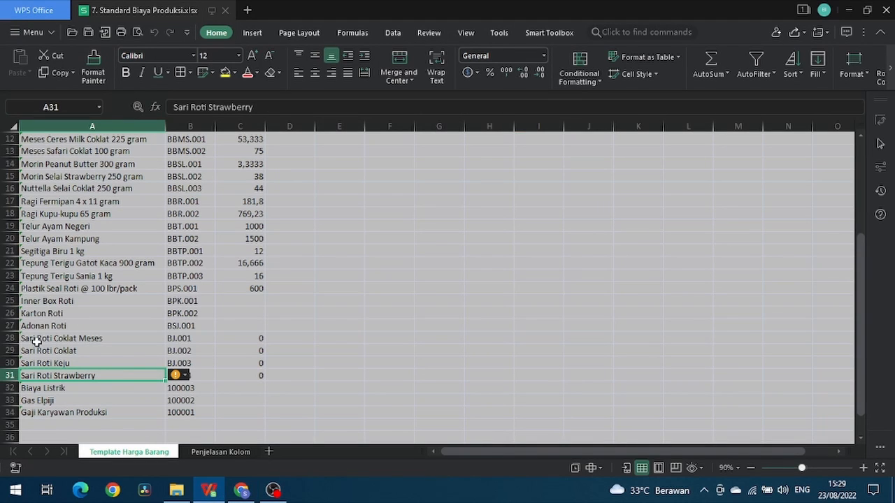
pyautogui.moveTo(10, 339); pyautogui.dragTo(4, 381)
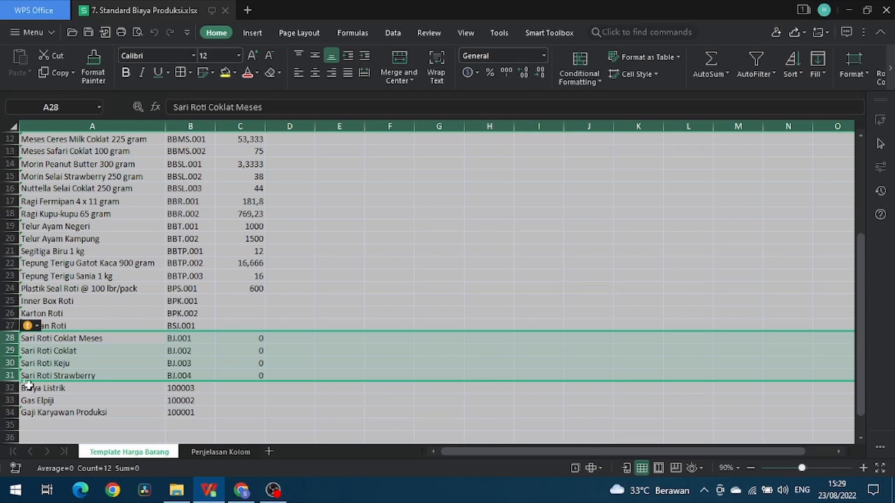
# Review the imported items in Accurate Online and check which items have no price in the WPS Office spreadsheet
pyautogui.click(240, 494)
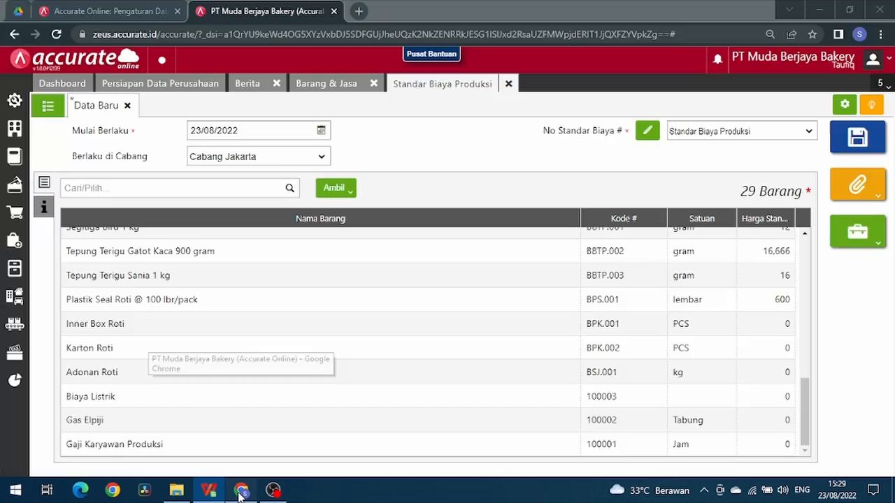
pyautogui.scroll(8, 223, 304)
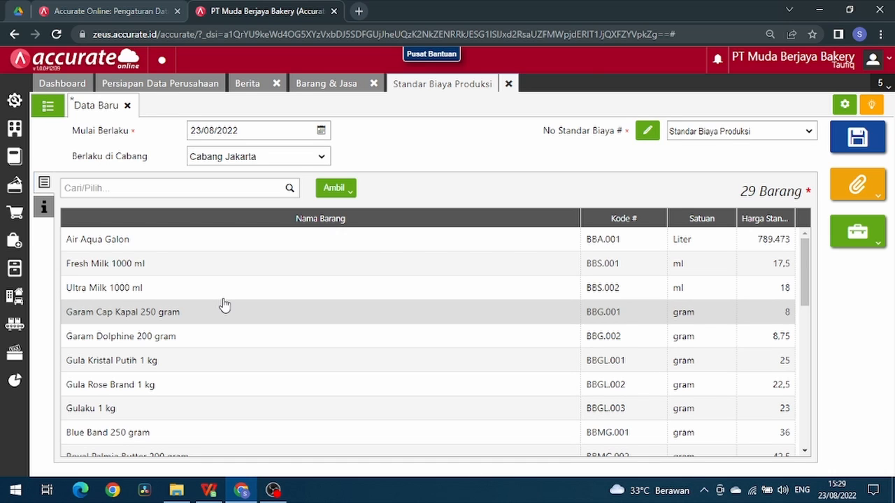
pyautogui.scroll(-8, 224, 305)
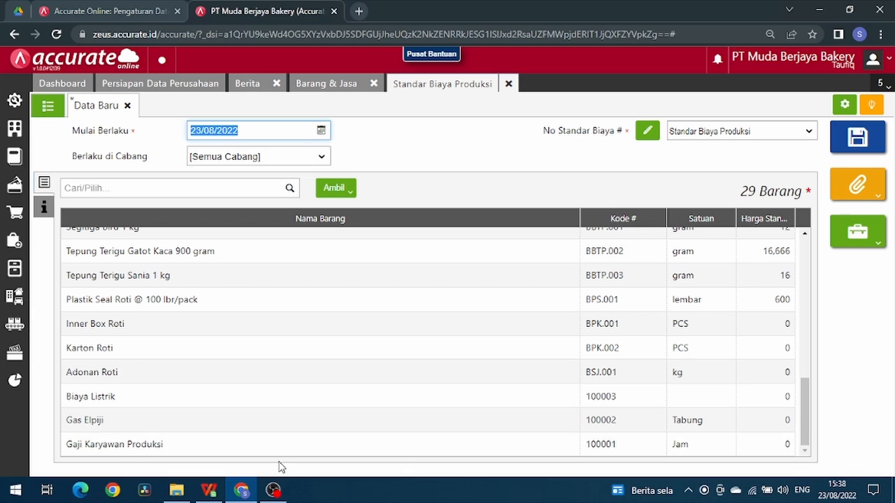
pyautogui.click(215, 494)
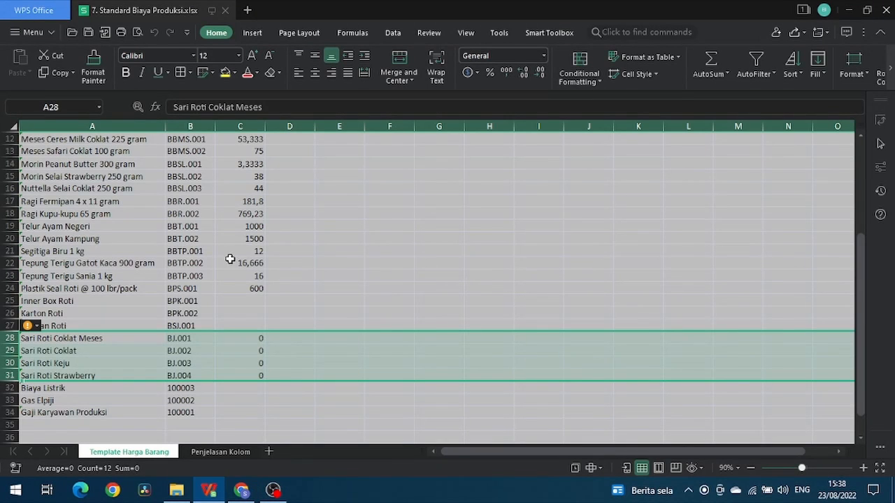
pyautogui.scroll(-6, 212, 303)
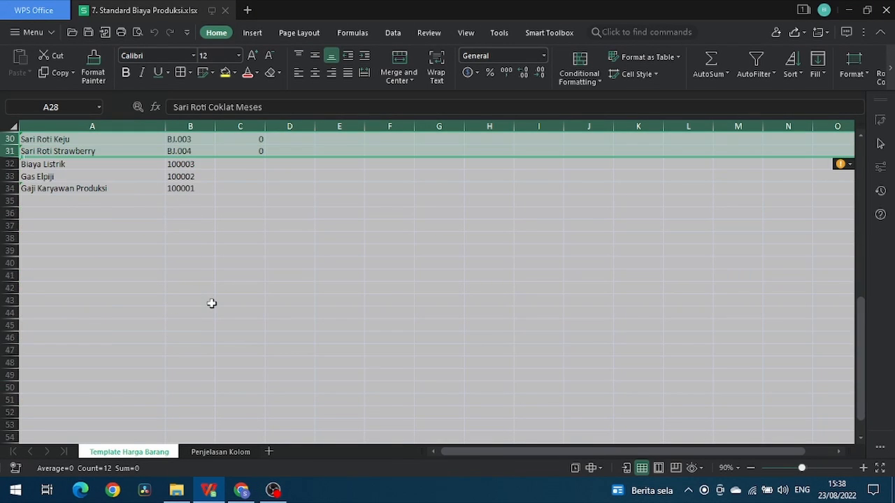
pyautogui.scroll(10, 212, 303)
pyautogui.scroll(-7, 212, 303)
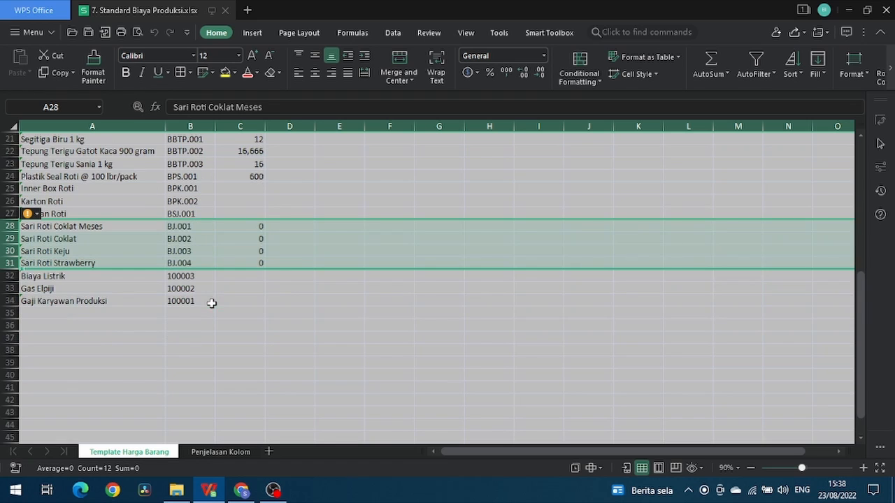
pyautogui.click(227, 200)
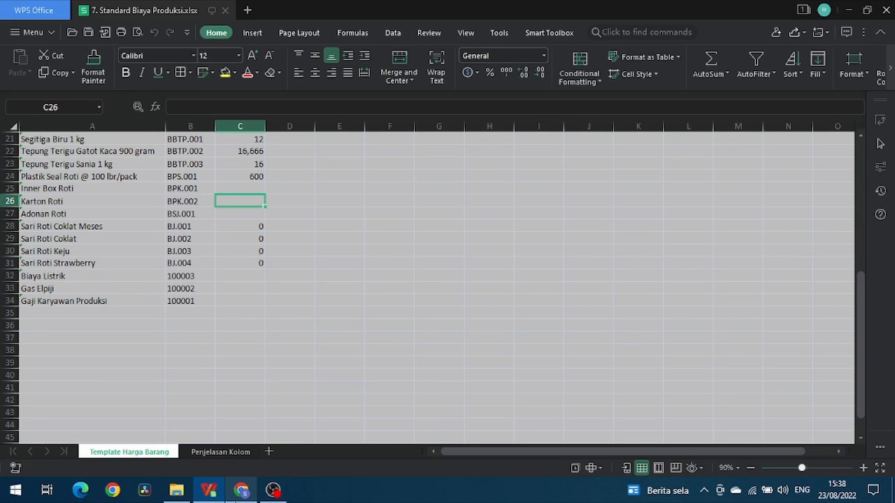
# Switch back to Accurate Online and set the standard price of Karton Roti to 500, calculated as 50.000 divided by 100
pyautogui.moveTo(244, 488)
pyautogui.click(262, 451)
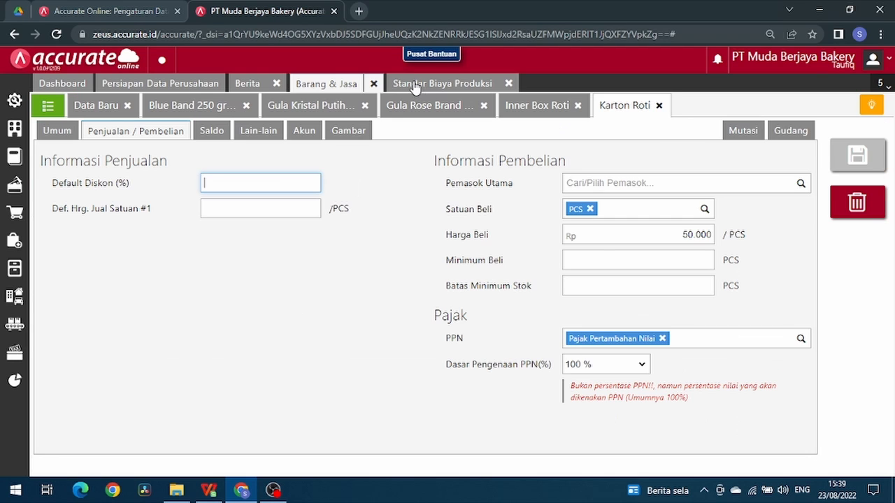
pyautogui.click(414, 86)
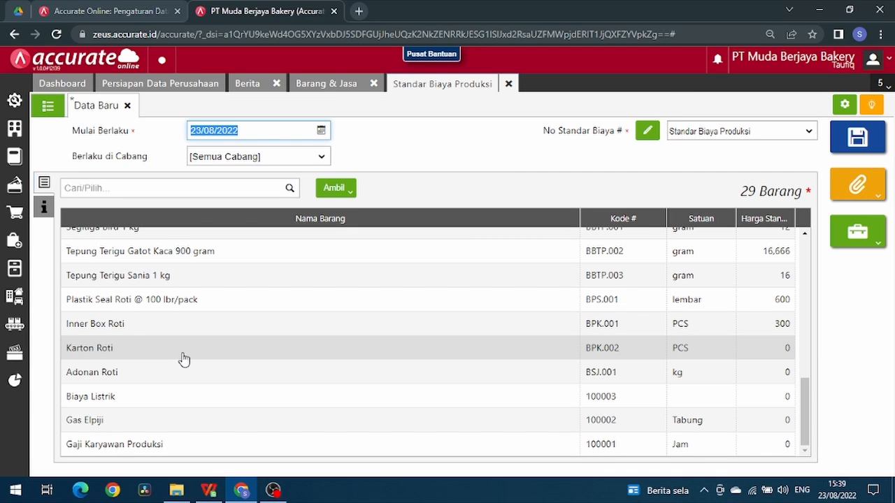
pyautogui.click(183, 353)
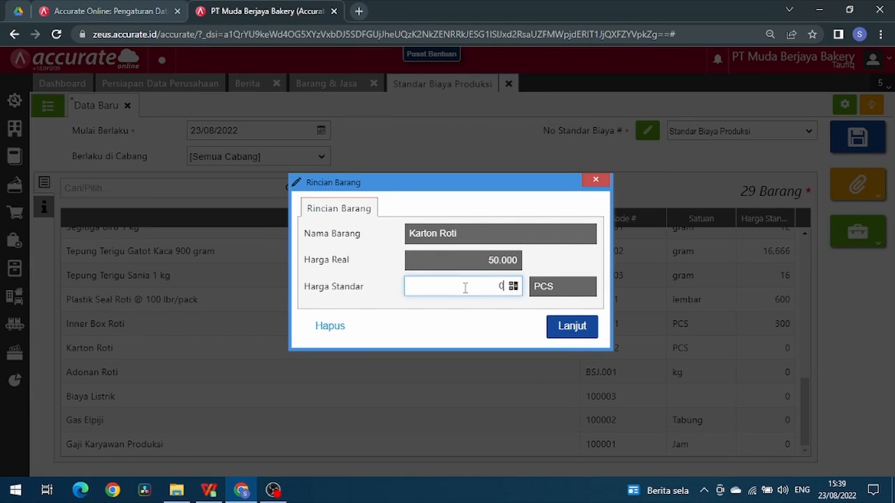
pyautogui.press('BackSpace')
pyautogui.write('50.000')
pyautogui.click(513, 288)
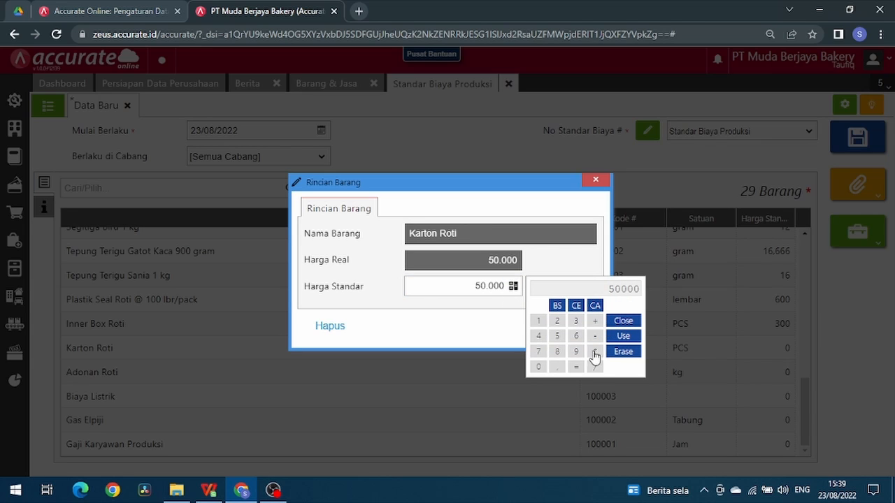
pyautogui.write('100')
pyautogui.press('Return')
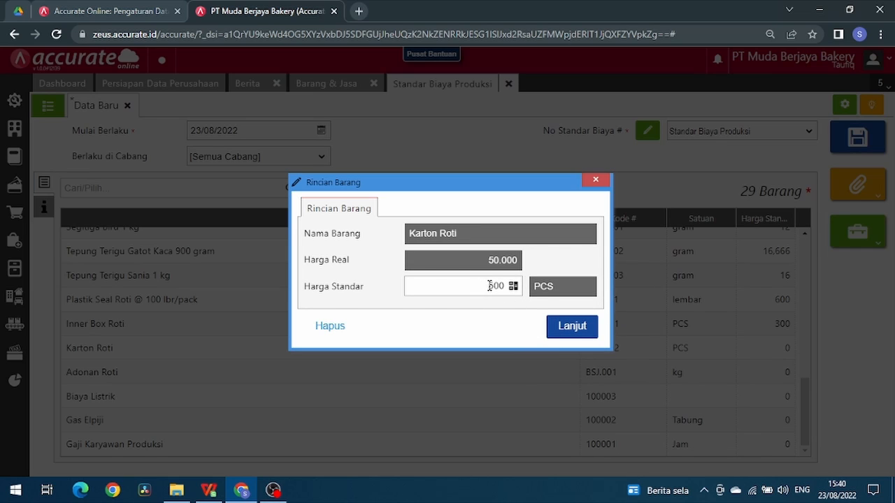
pyautogui.click(561, 333)
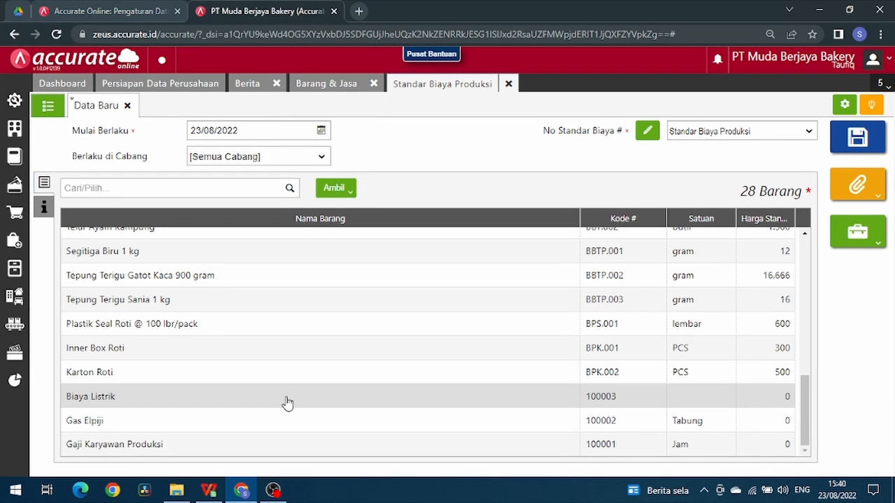
# Set the standard price of Biaya Listrik to 50.000 and that of Gas Elpiji to 100.000
pyautogui.click(287, 403)
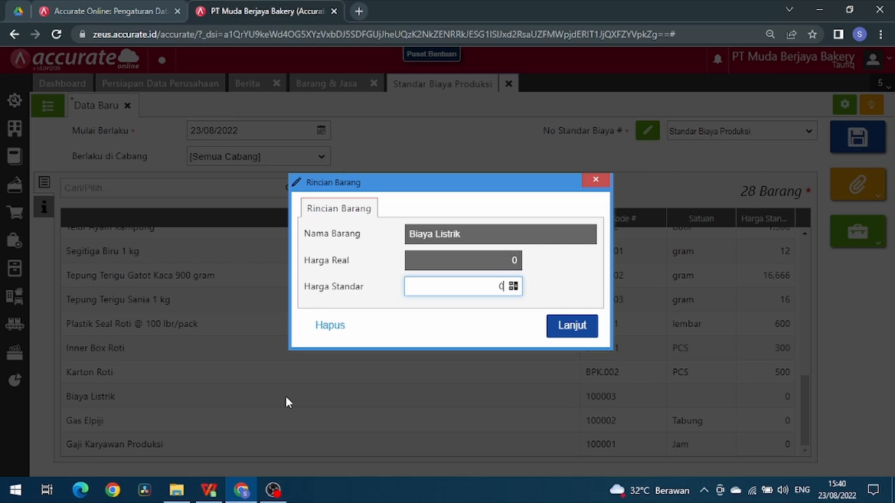
pyautogui.write('500000')
pyautogui.click(560, 332)
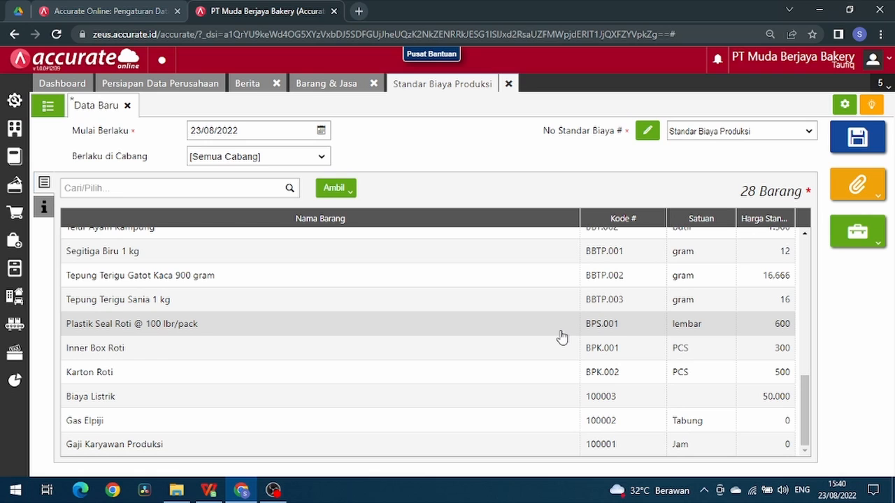
pyautogui.click(486, 422)
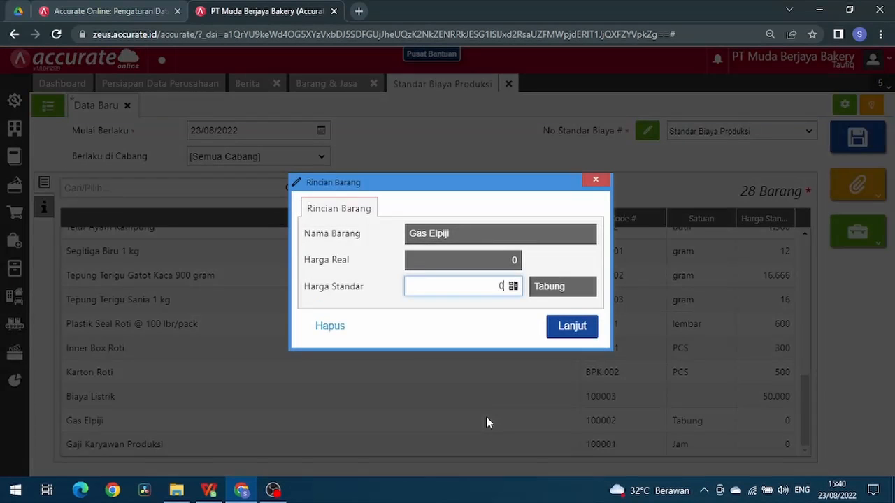
pyautogui.press('BackSpace')
pyautogui.write('100.000')
pyautogui.click(572, 327)
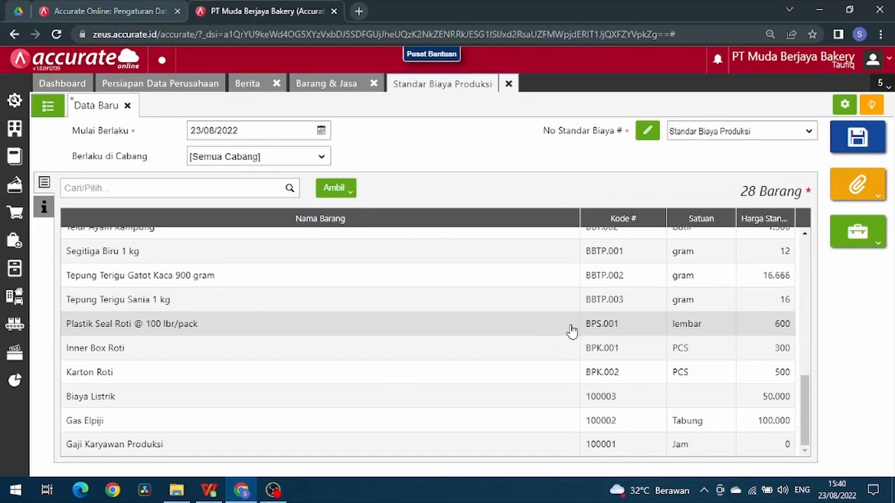
# Set the standard price of Gaji Karyawan Produksi to 13.000 per Jam
pyautogui.click(397, 451)
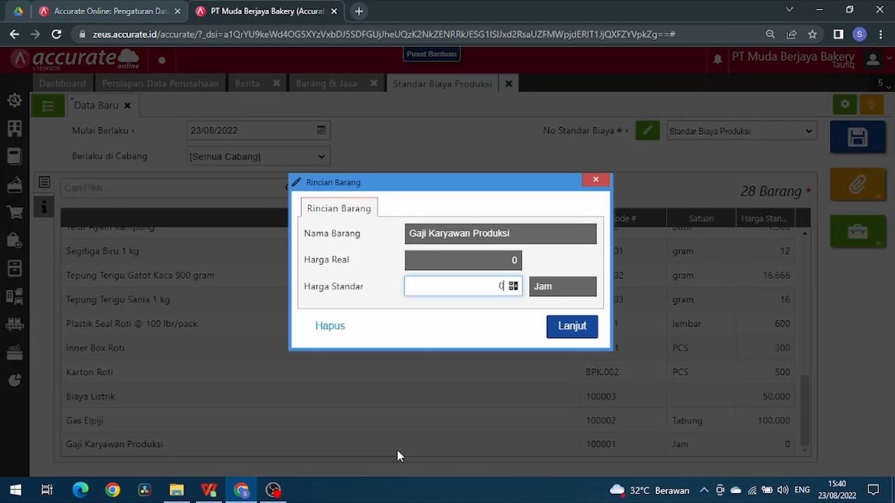
pyautogui.press('BackSpace')
pyautogui.write('13.000')
pyautogui.click(565, 332)
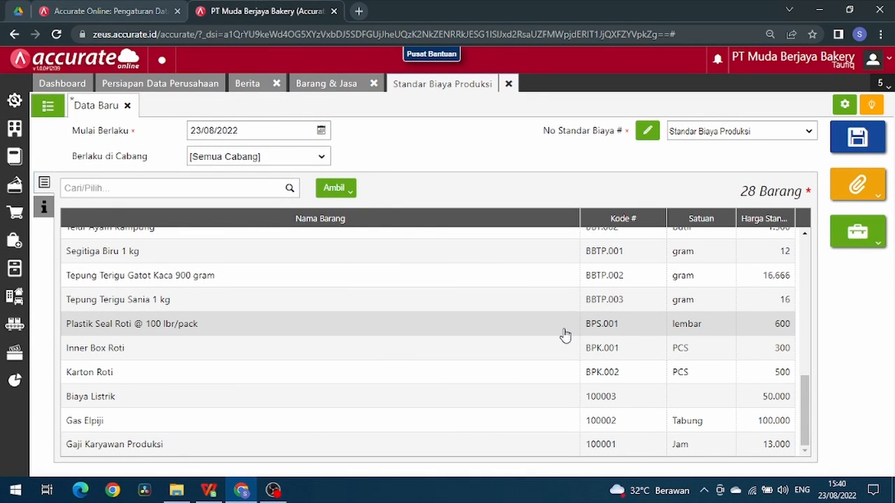
# Save the Standar Biaya Produksi and open the saved record from the list
pyautogui.scroll(7, 565, 336)
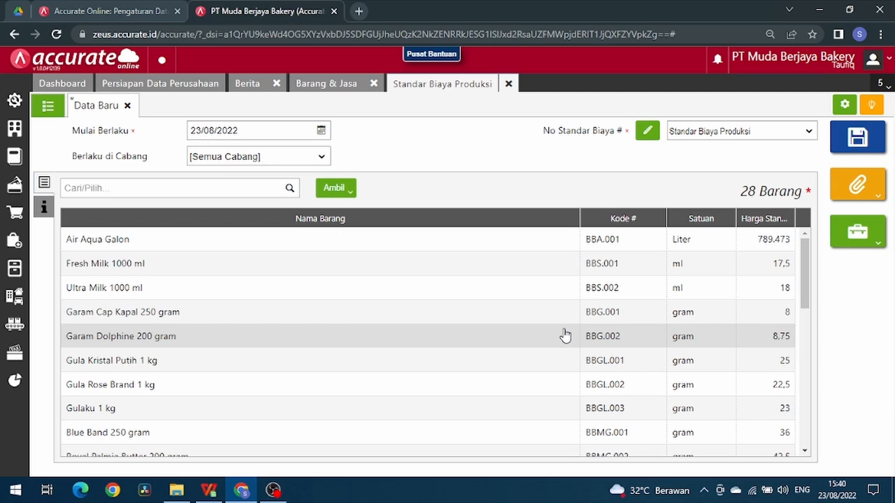
pyautogui.scroll(-7, 564, 336)
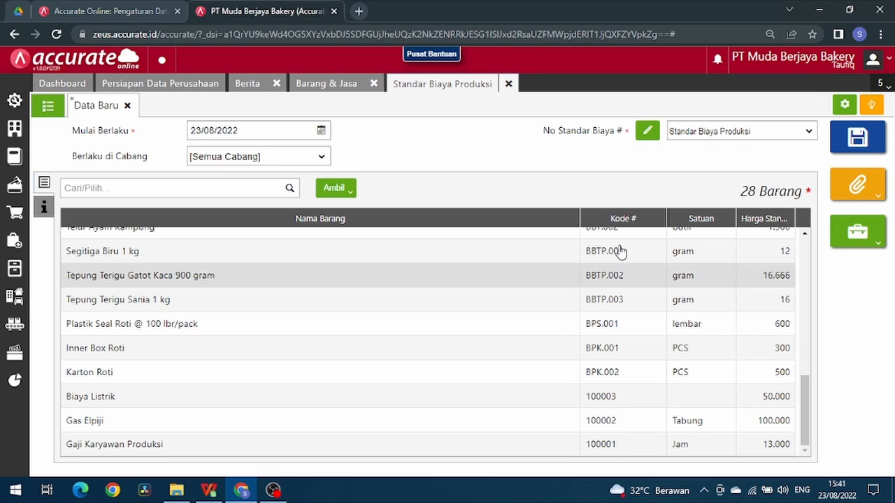
pyautogui.click(856, 139)
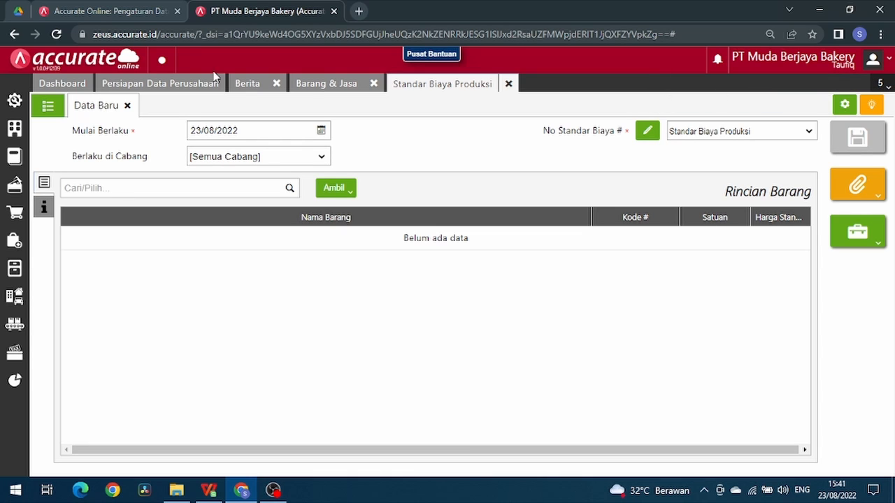
pyautogui.click(48, 109)
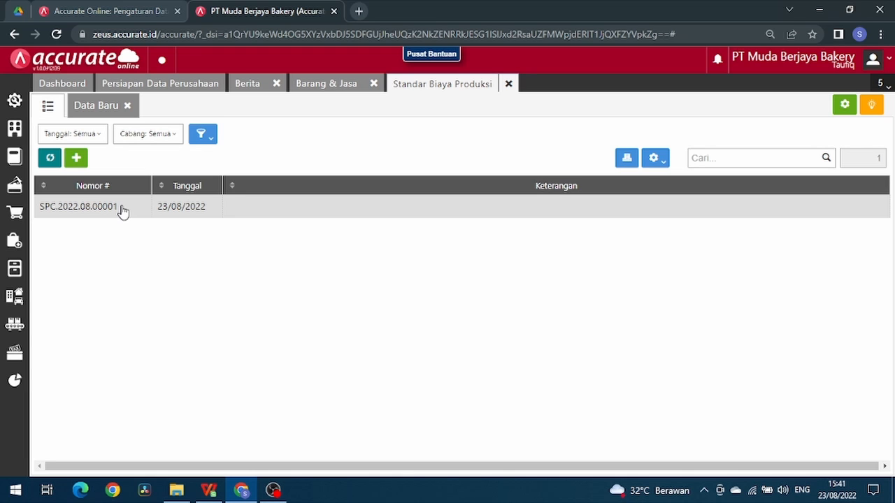
pyautogui.click(122, 210)
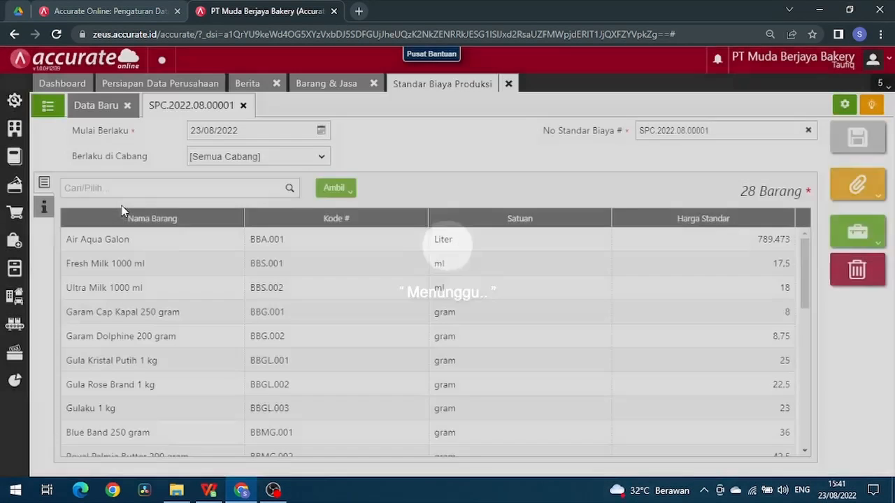
# Review the items and standard prices in the saved SPC.2022.08.00001 record, and return to the Standar Biaya Produksi list
pyautogui.scroll(-7, 301, 315)
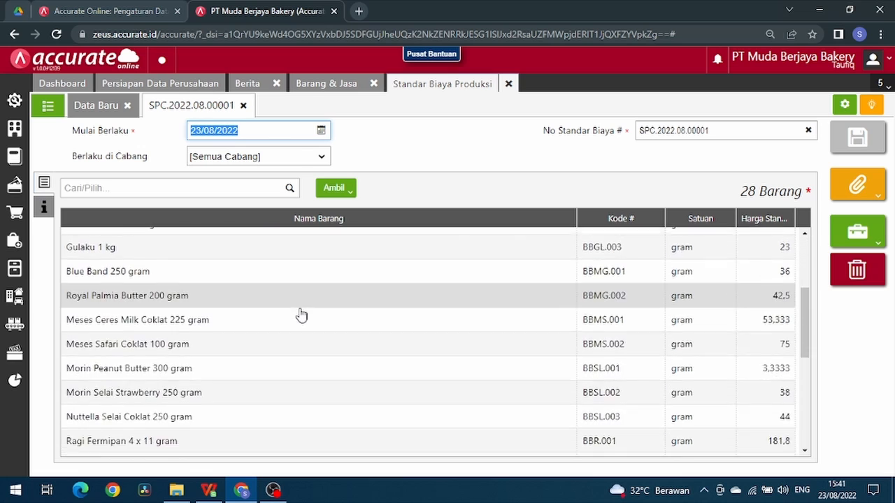
pyautogui.scroll(7, 301, 314)
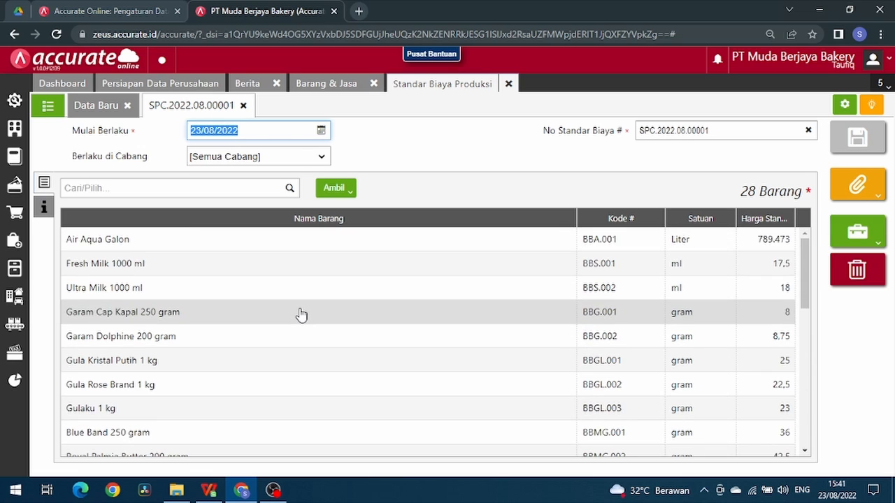
pyautogui.click(47, 106)
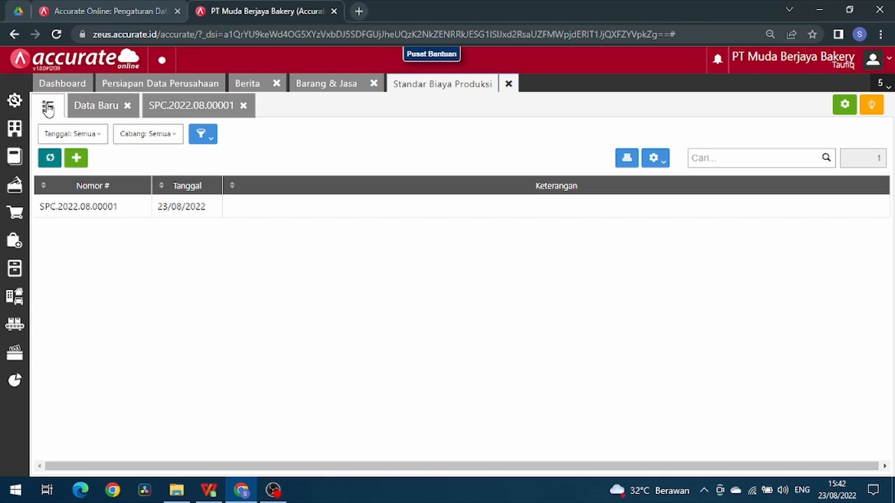
# In a new Standar Biaya Produksi record, set Mulai Berlaku to 01/12/2022 and Berlaku di Cabang to Cabang Jakarta
pyautogui.click(77, 109)
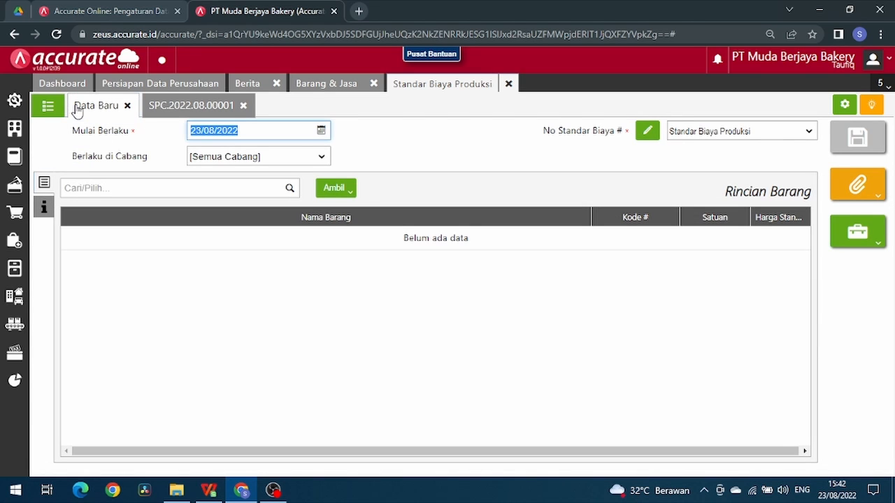
pyautogui.click(321, 131)
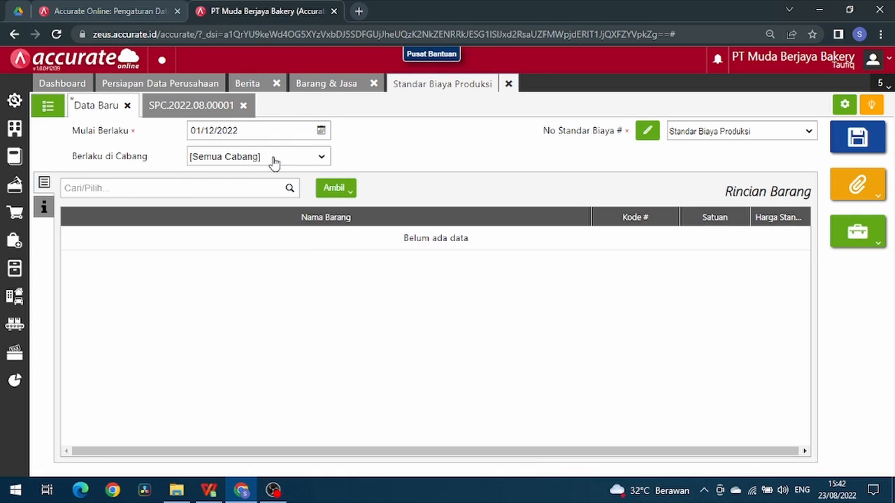
pyautogui.click(272, 158)
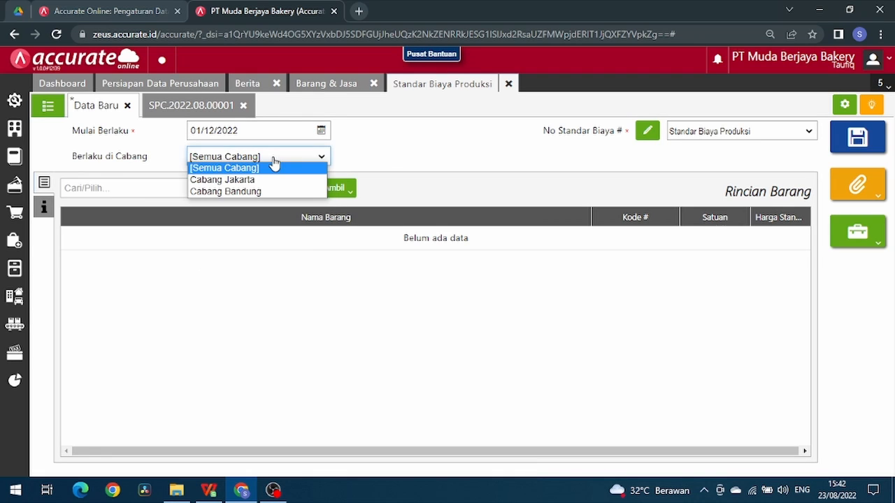
pyautogui.click(270, 180)
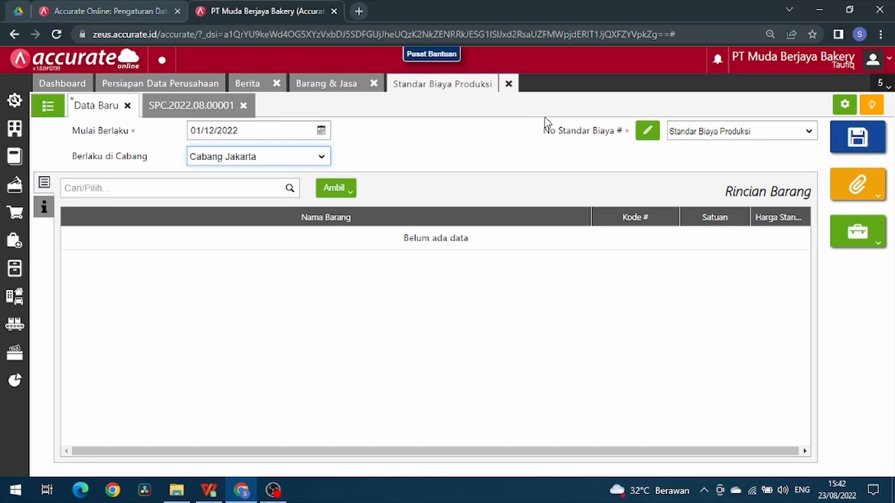
# Show the available sources for retrieving items into the new Standar Biaya Produksi record
pyautogui.click(335, 199)
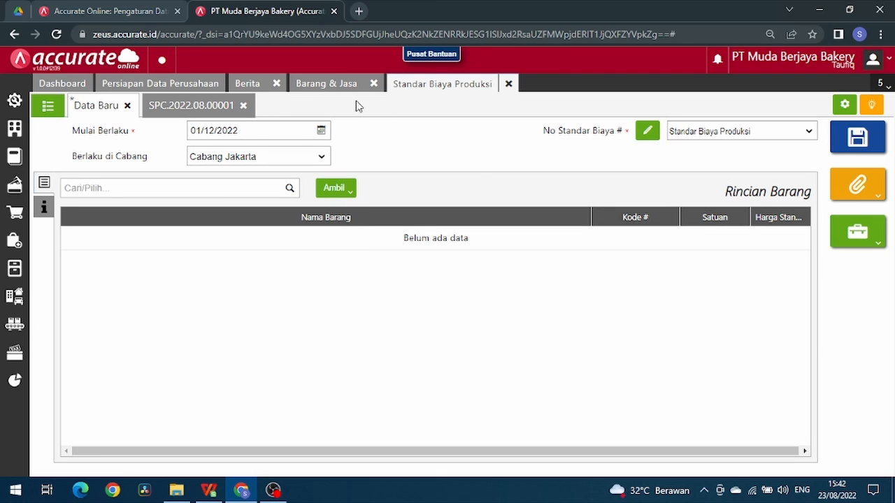
pyautogui.click(331, 190)
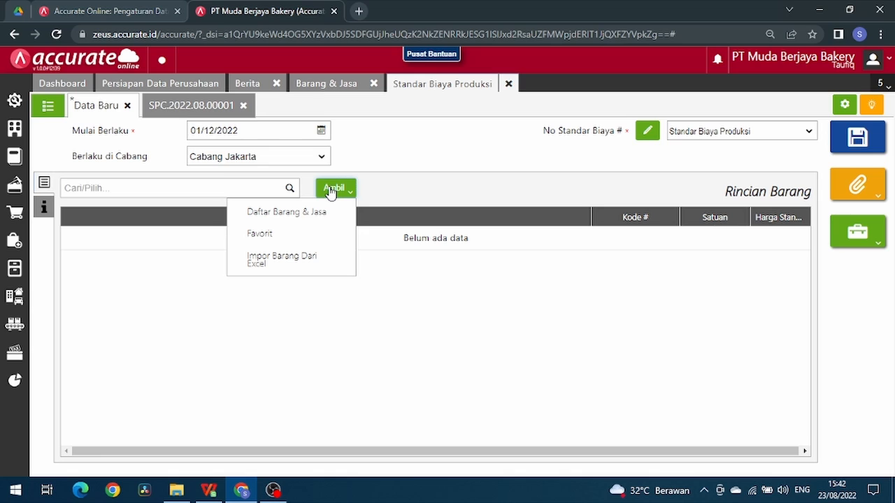